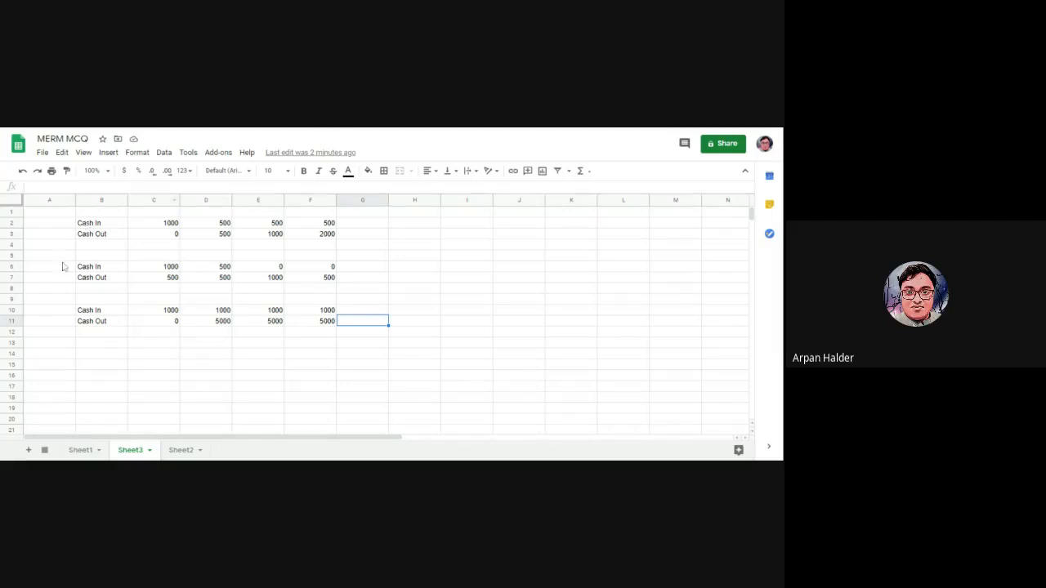
# Label the three cash-flow blocks Project 1, Project 2 and Project 3 in cells A2, A6 and A10.
pyautogui.click(42, 225)
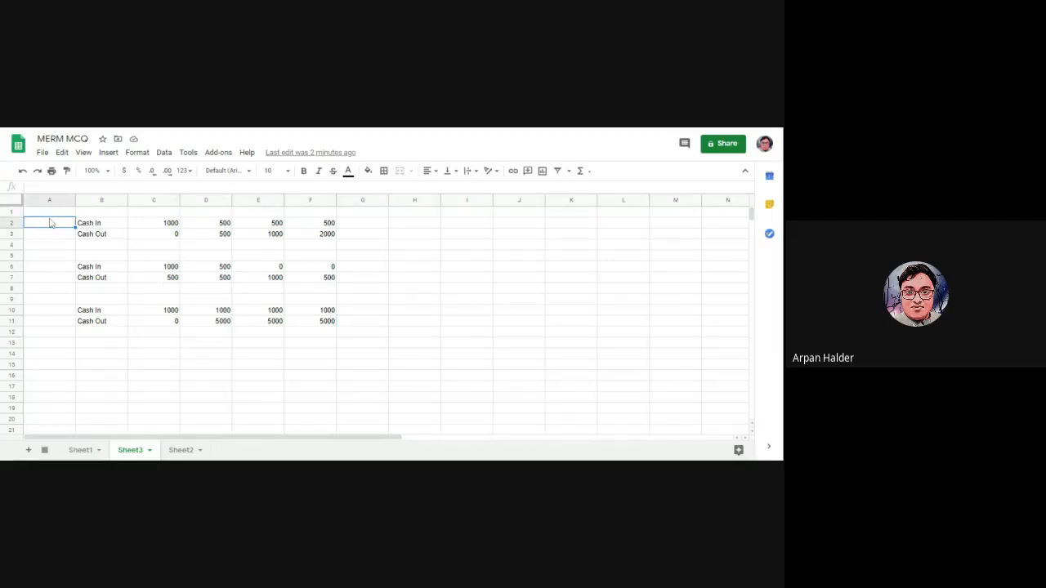
pyautogui.write('Project 1')
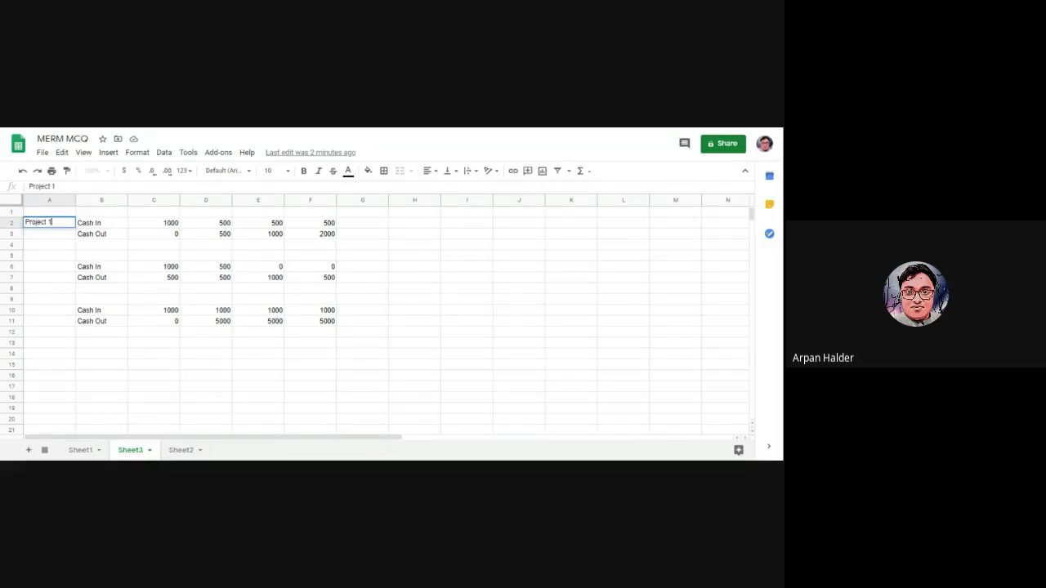
pyautogui.click(41, 270)
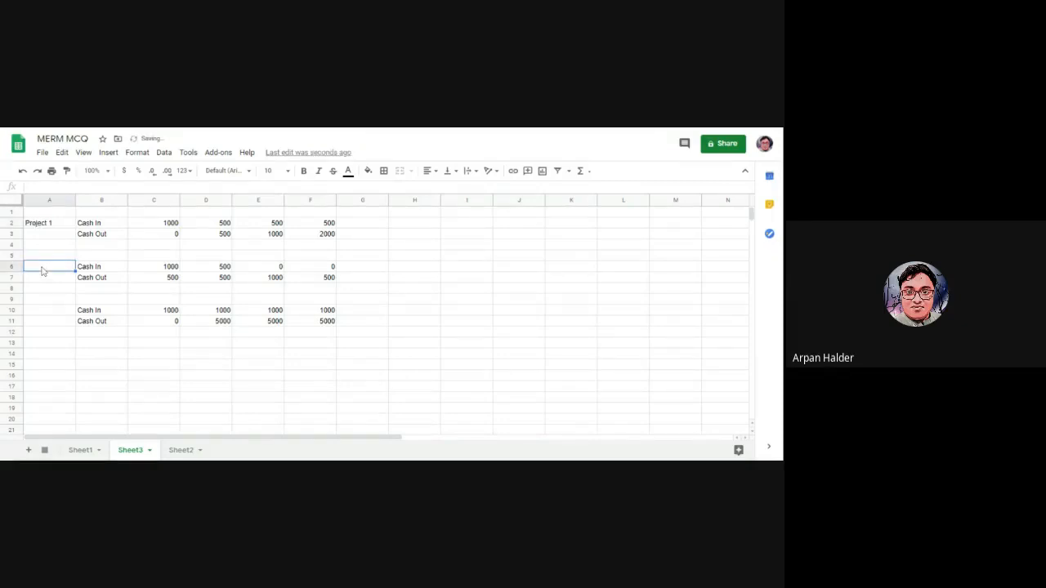
pyautogui.write('Projec')
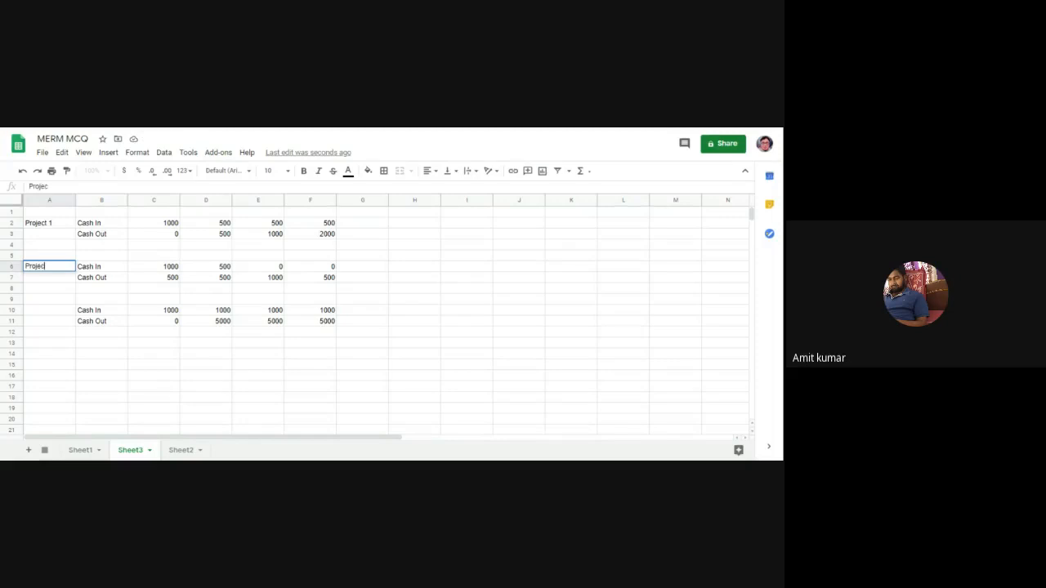
pyautogui.write('t 2')
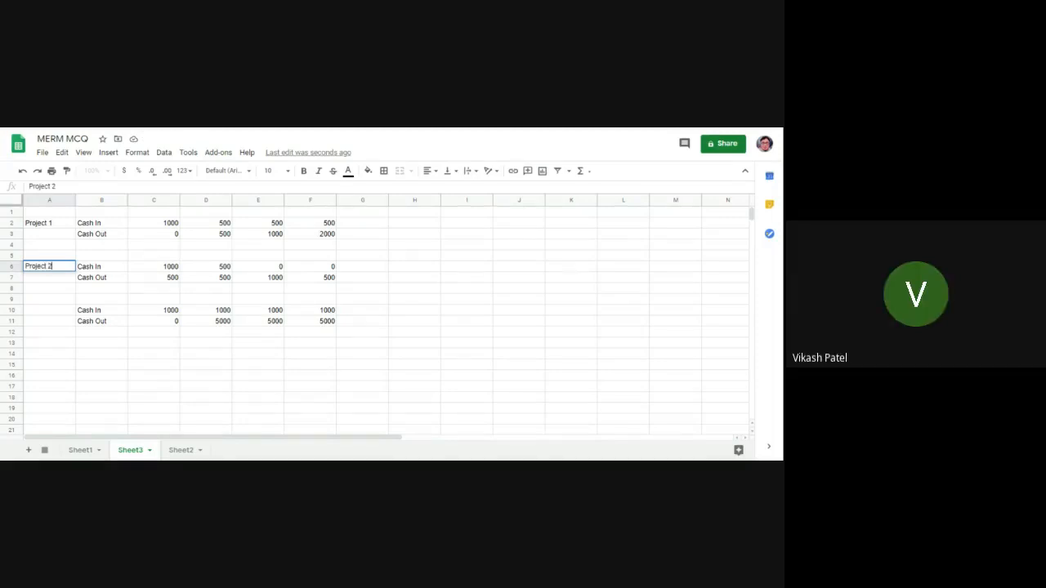
pyautogui.click(41, 314)
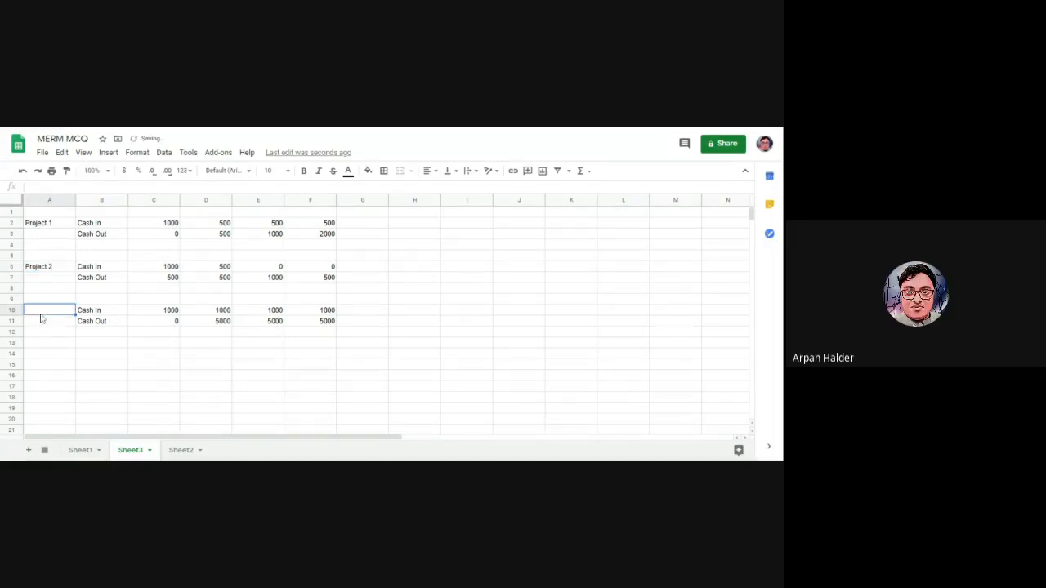
pyautogui.write('Pr')
pyautogui.write('oject')
pyautogui.write('3')
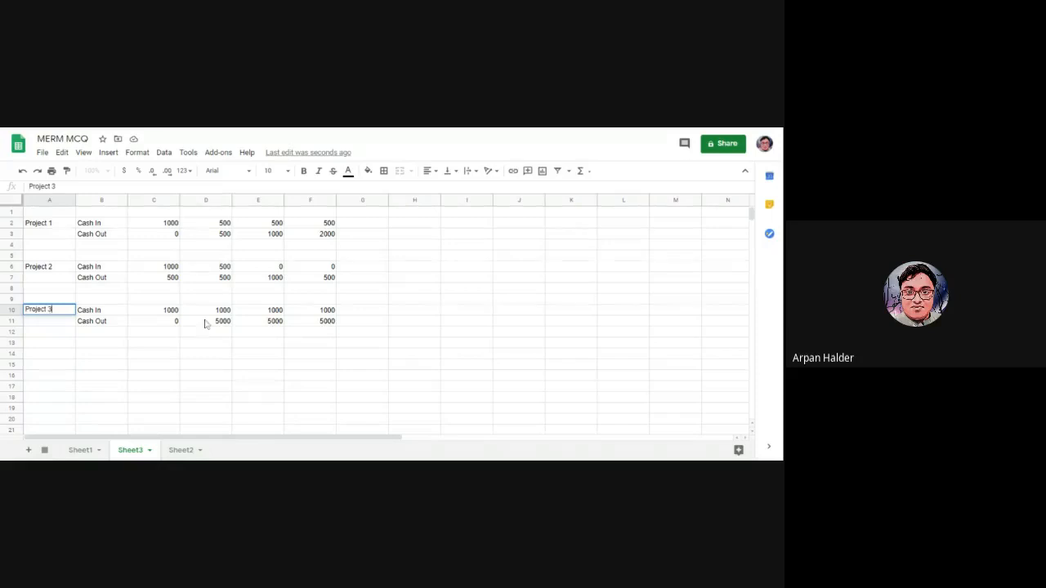
pyautogui.click(374, 347)
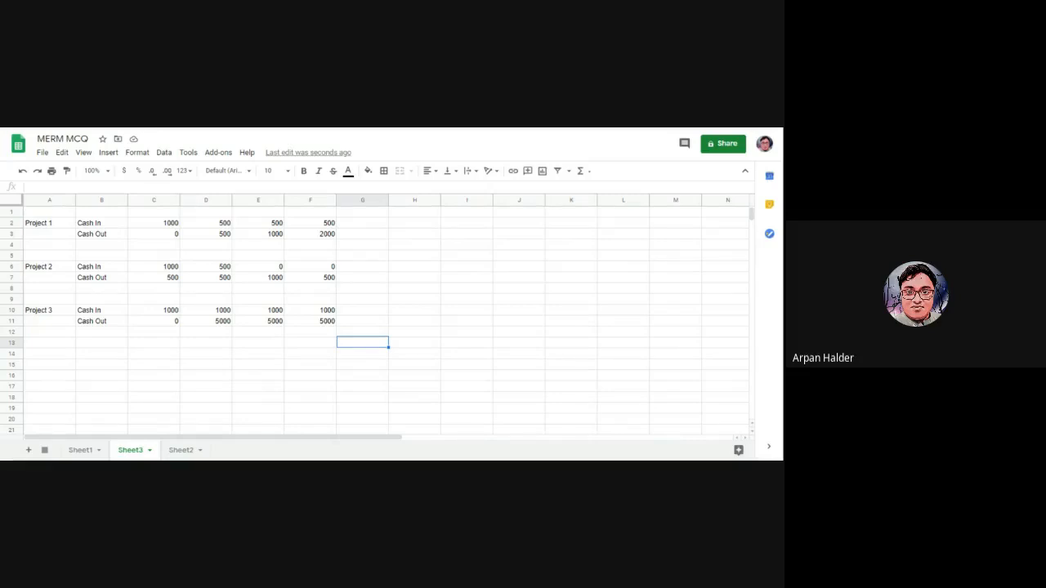
# Add a Net row label under Cash Out for each project, in cells B4, B8 and B12.
pyautogui.click(90, 245)
pyautogui.write('Ne')
pyautogui.click(105, 292)
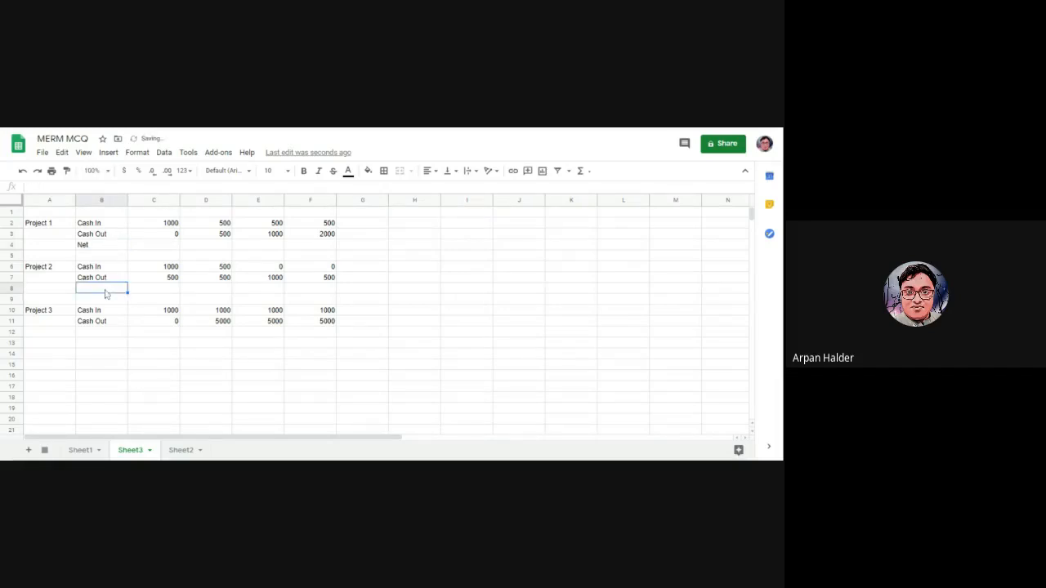
pyautogui.write('Net')
pyautogui.click(104, 335)
pyautogui.write('Net')
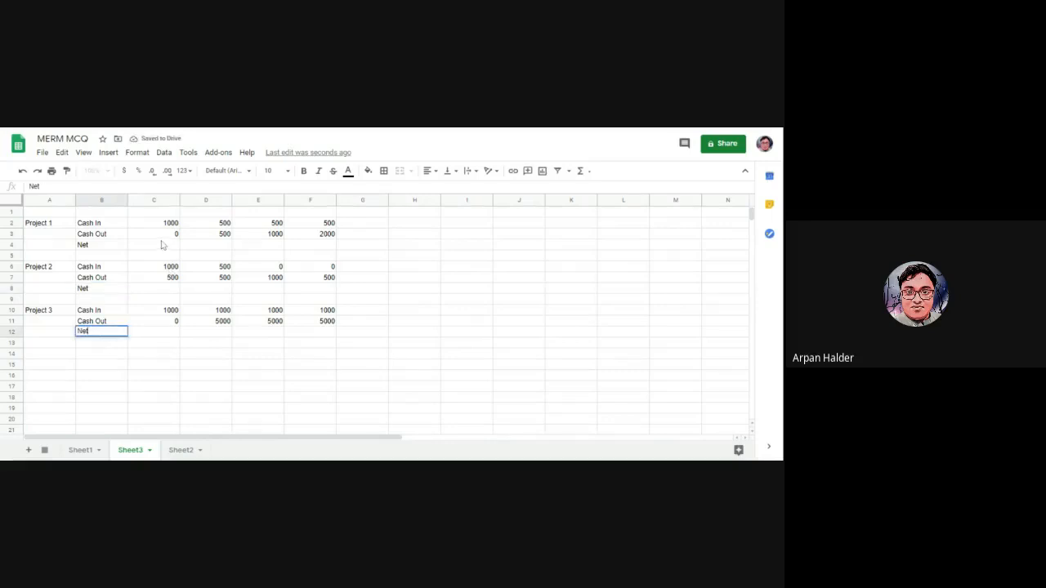
# Calculate Project 1's net in C4 with =C3-C2 and fill the formula across to F4.
pyautogui.click(154, 245)
pyautogui.write('=')
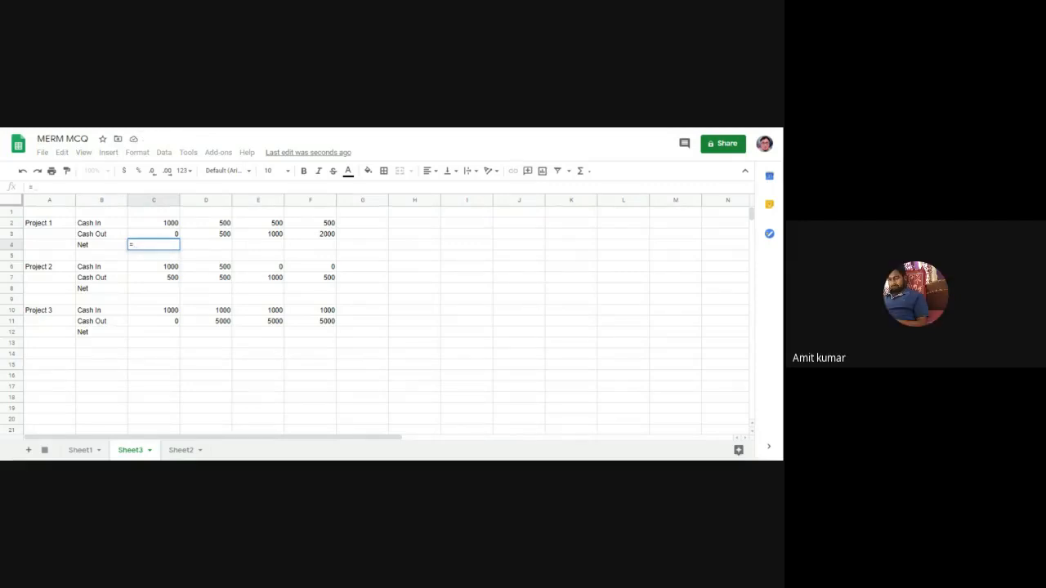
pyautogui.click(175, 234)
pyautogui.write('-')
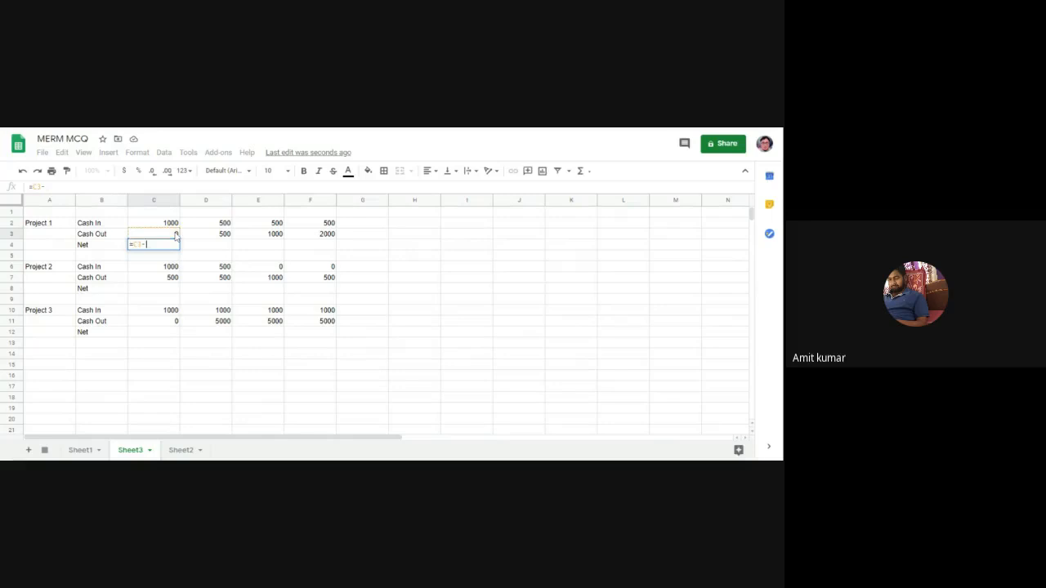
pyautogui.click(175, 223)
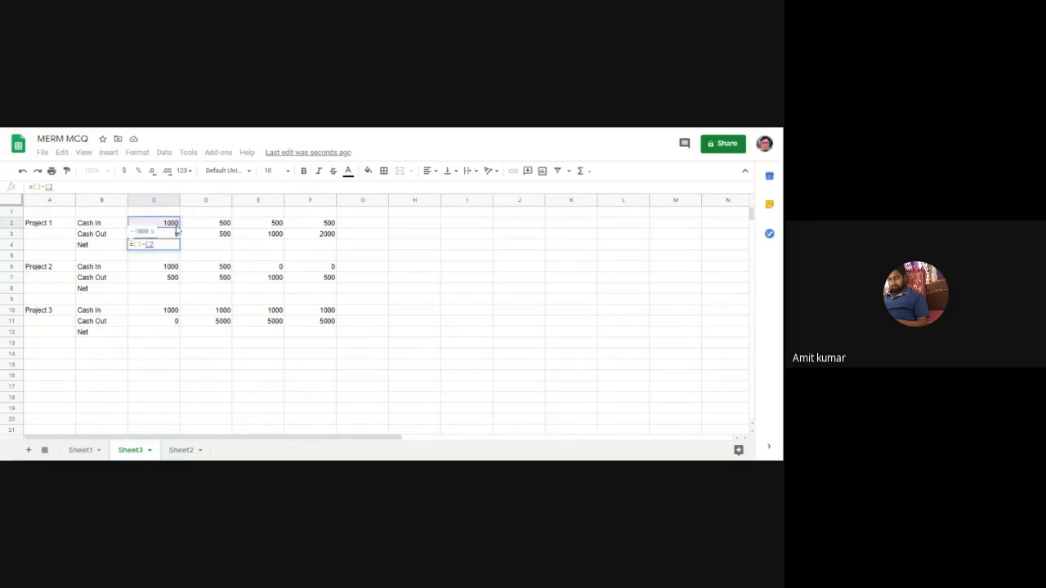
pyautogui.press('Return')
pyautogui.press('Up')
pyautogui.moveTo(179, 248); pyautogui.dragTo(308, 270)
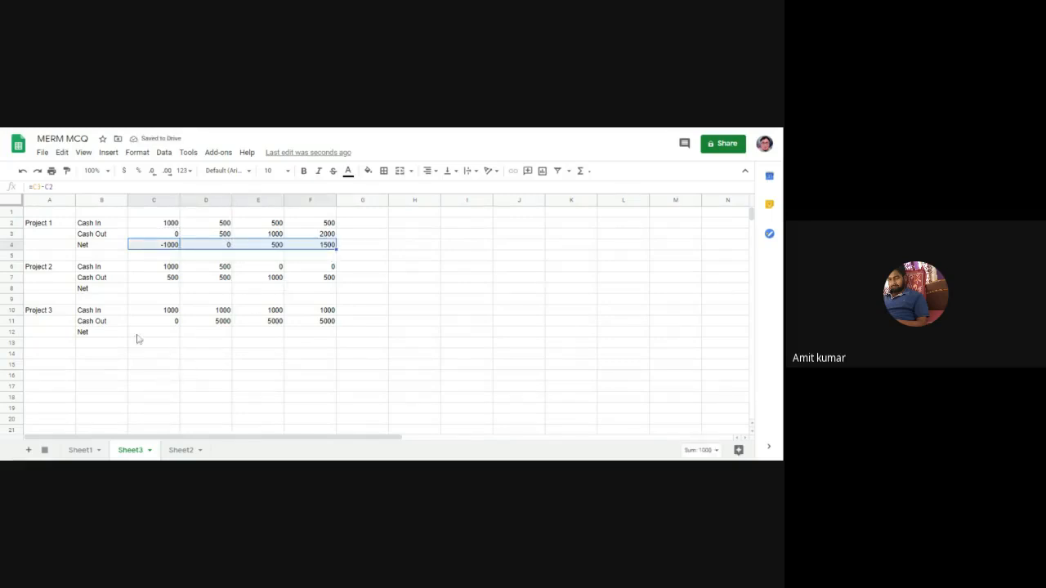
# Calculate Project 2's net in C8 with =C7-C6 and fill the formula across to F8.
pyautogui.click(147, 290)
pyautogui.write('=')
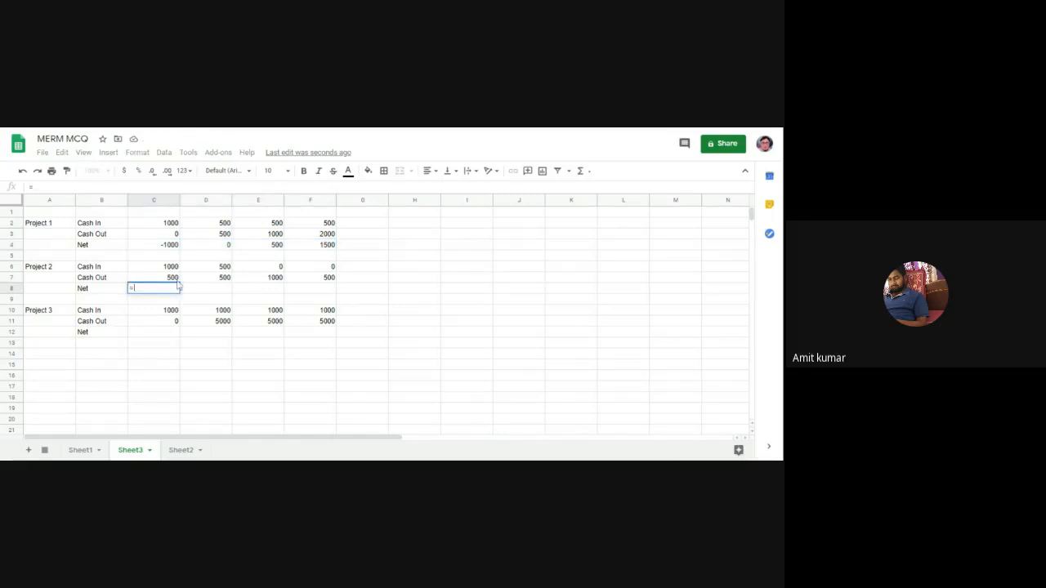
pyautogui.click(175, 278)
pyautogui.write('-')
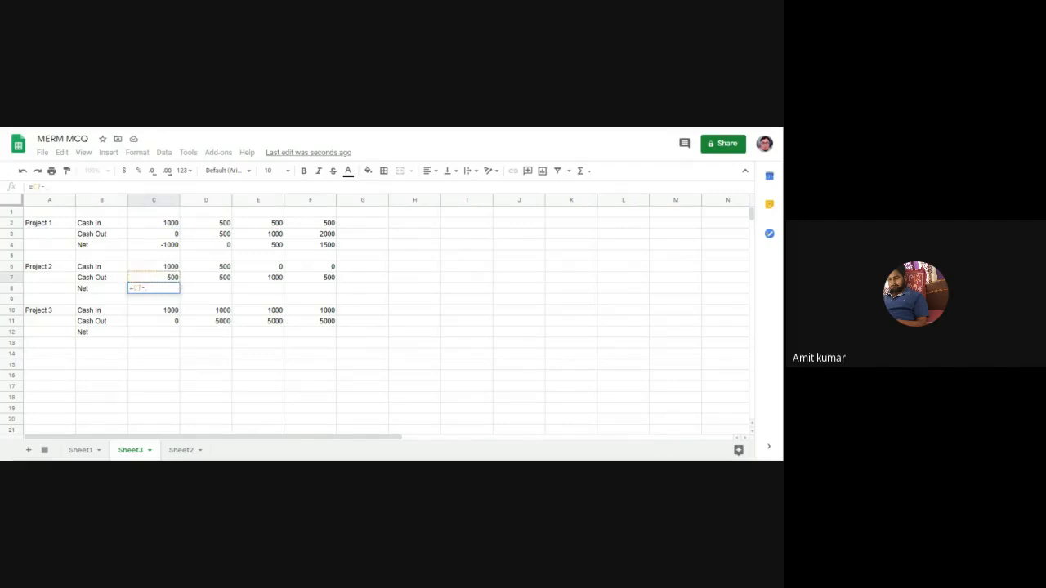
pyautogui.click(172, 268)
pyautogui.press('Return')
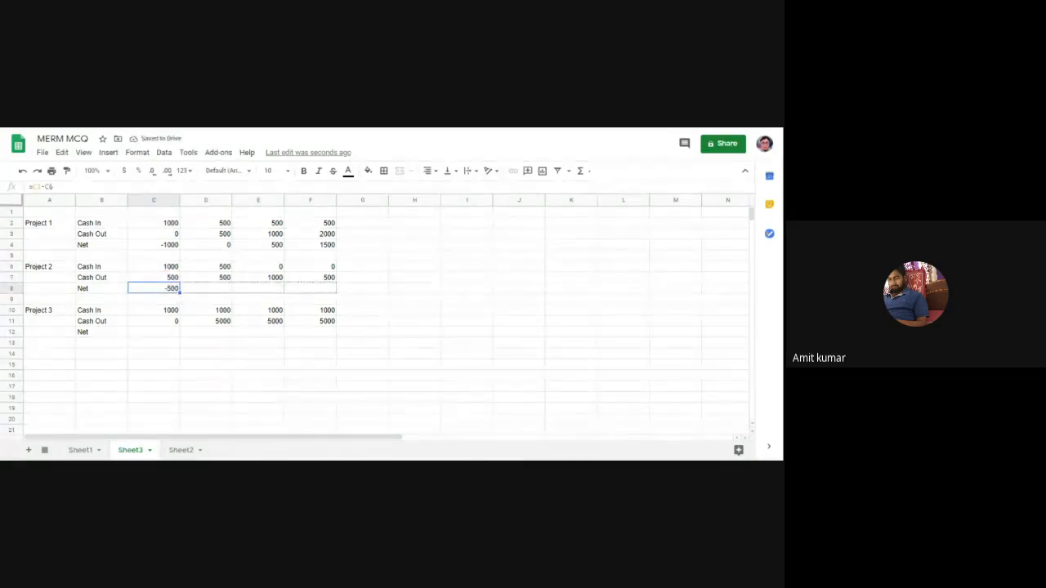
pyautogui.hotkey('ctrl', 'Return')
# Calculate Project 3's net in C12 with =C11-C10 and fill the formula across to F12.
pyautogui.click(164, 335)
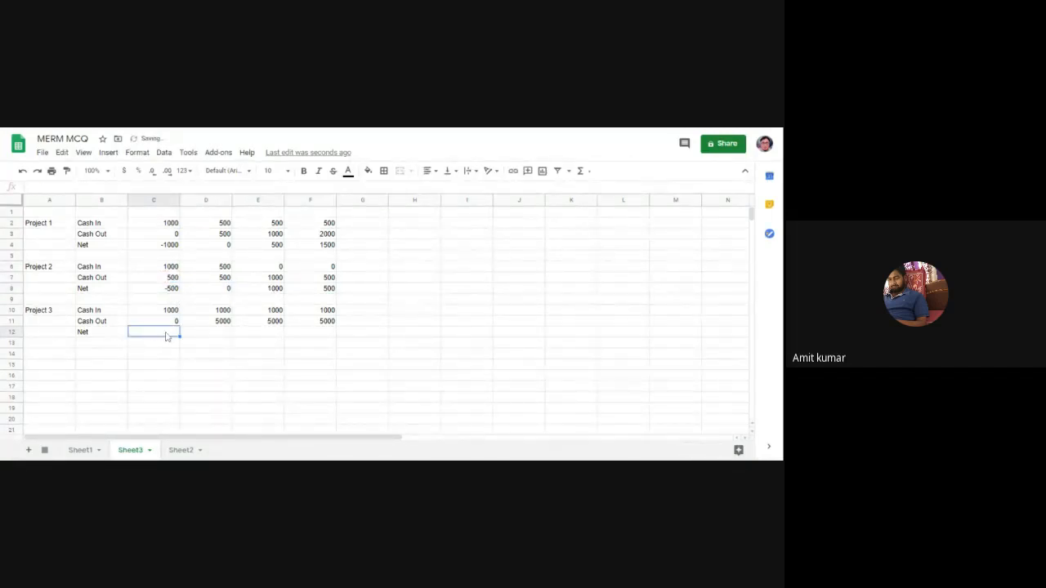
pyautogui.write('=')
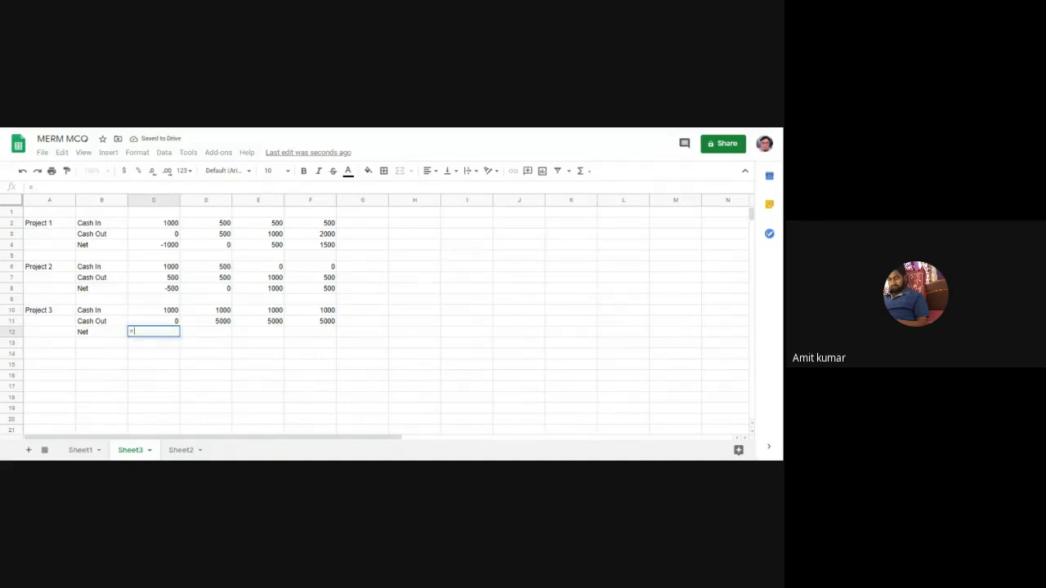
pyautogui.click(154, 322)
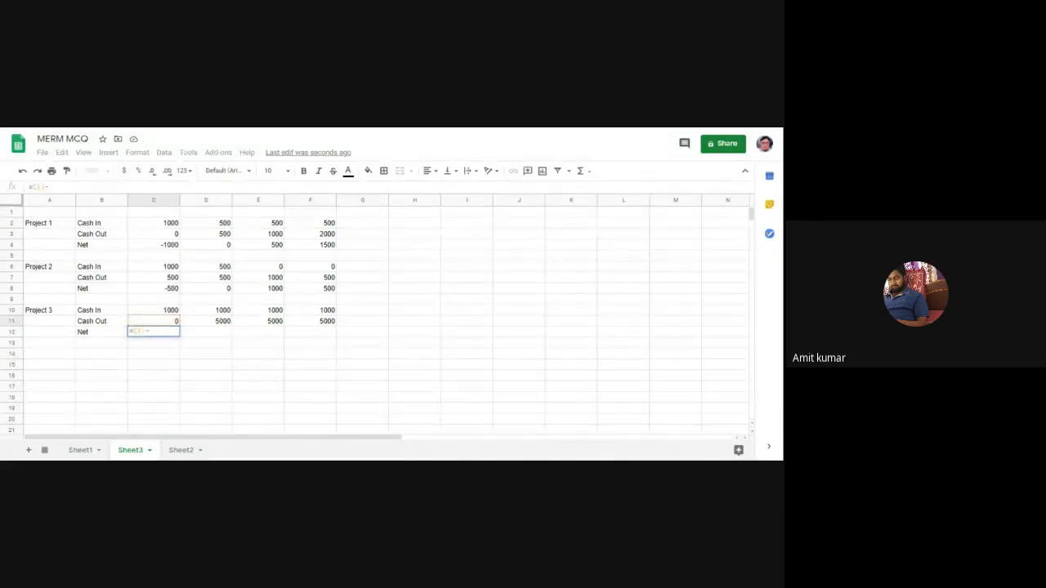
pyautogui.click(161, 312)
pyautogui.press('Return')
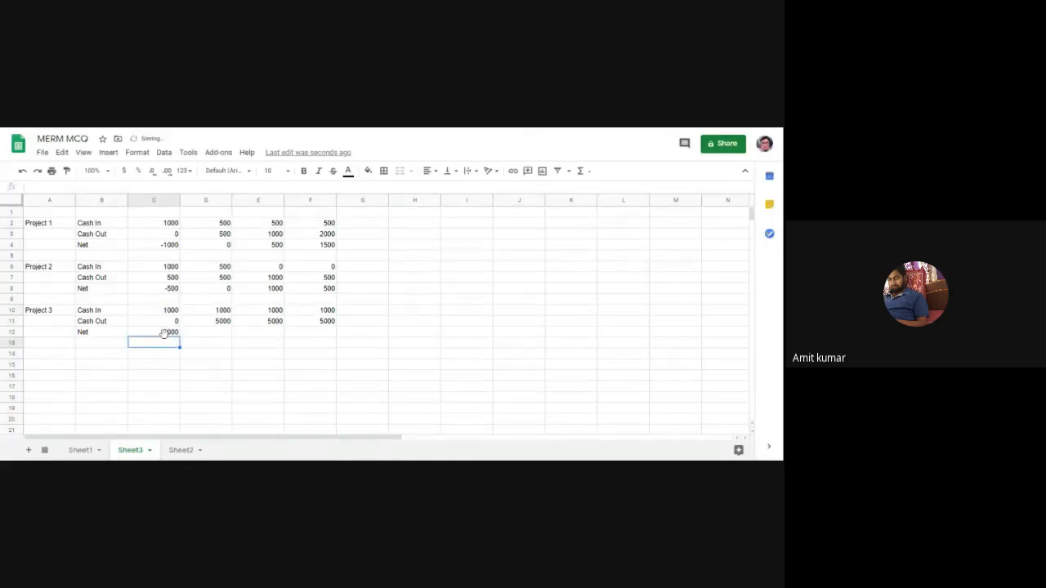
pyautogui.click(165, 332)
pyautogui.moveTo(180, 337); pyautogui.dragTo(331, 335)
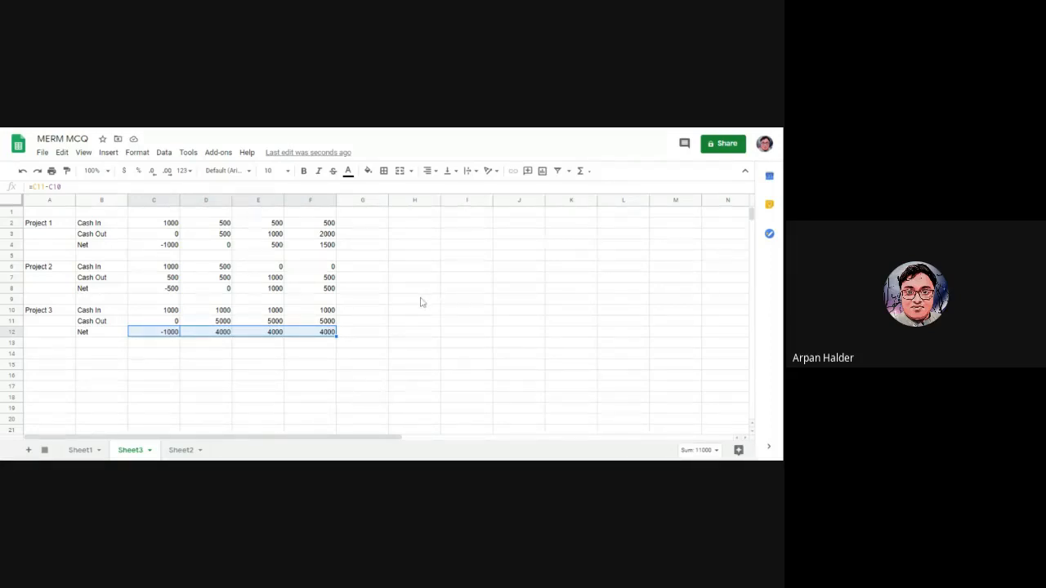
# Enlarge the sheet display and review the cash in, cash out and net rows of all three projects.
pyautogui.scroll(-3, 332, 313)
pyautogui.scroll(3, 385, 329)
pyautogui.hotkey('ctrl', '+')
pyautogui.hotkey('ctrl', '+')
pyautogui.hotkey('ctrl', '+')
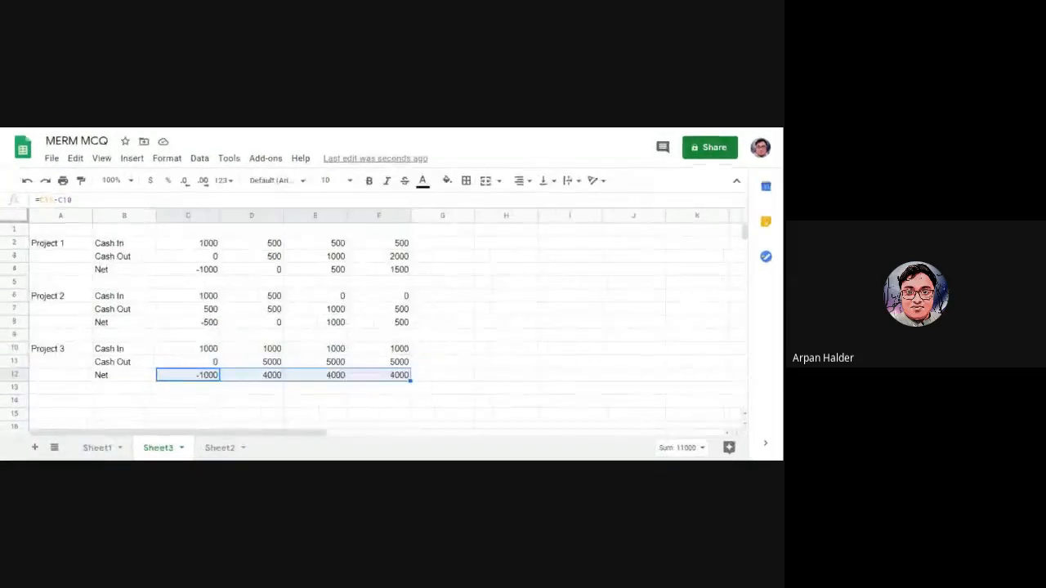
pyautogui.hotkey('ctrl', '+')
pyautogui.scroll(-1, 404, 307)
pyautogui.scroll(1, 405, 307)
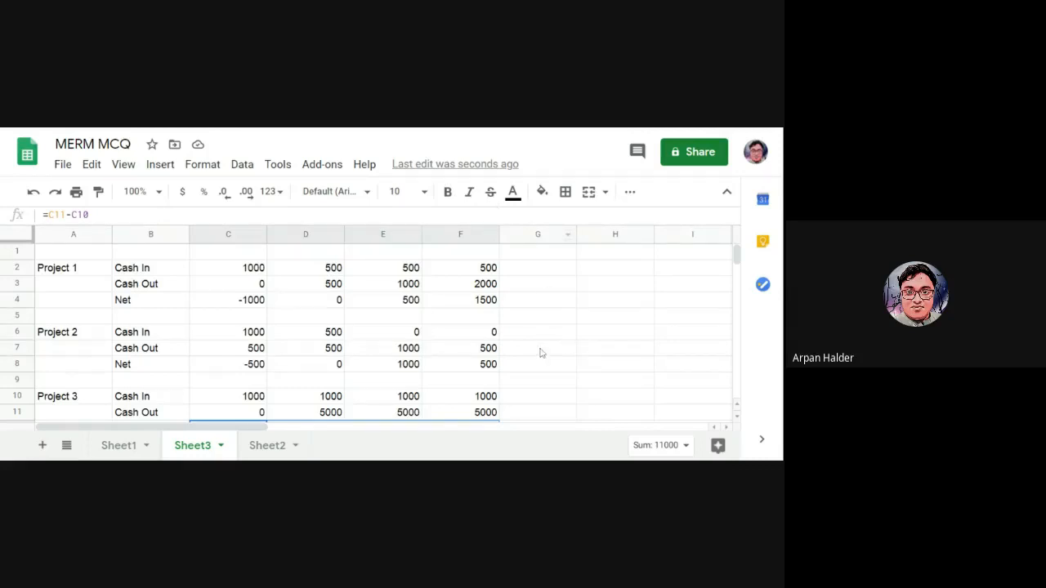
pyautogui.scroll(-1, 574, 366)
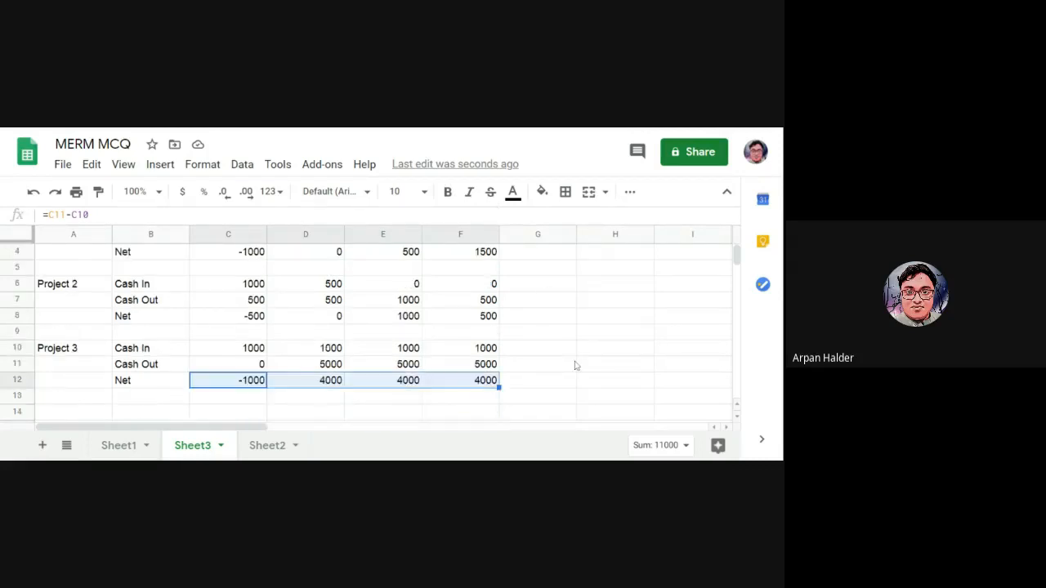
pyautogui.scroll(1, 574, 365)
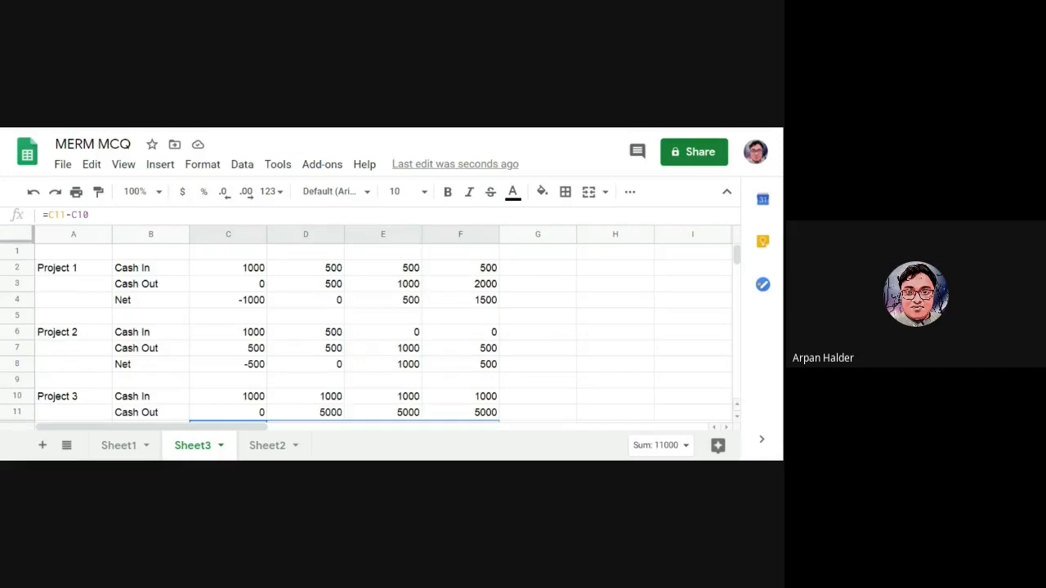
pyautogui.hotkey('ctrl', '-')
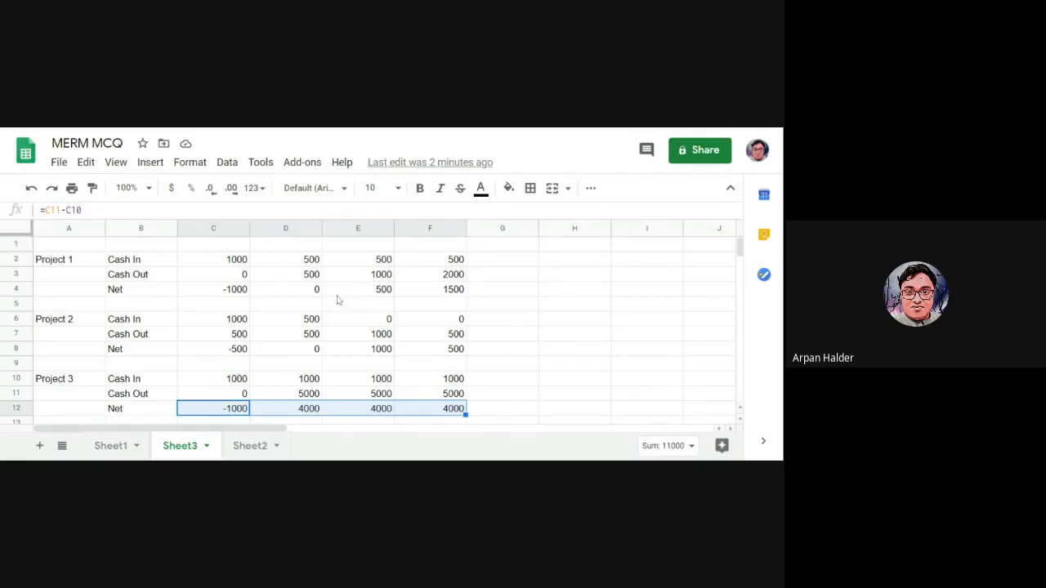
pyautogui.scroll(-3, 266, 311)
pyautogui.scroll(1, 266, 315)
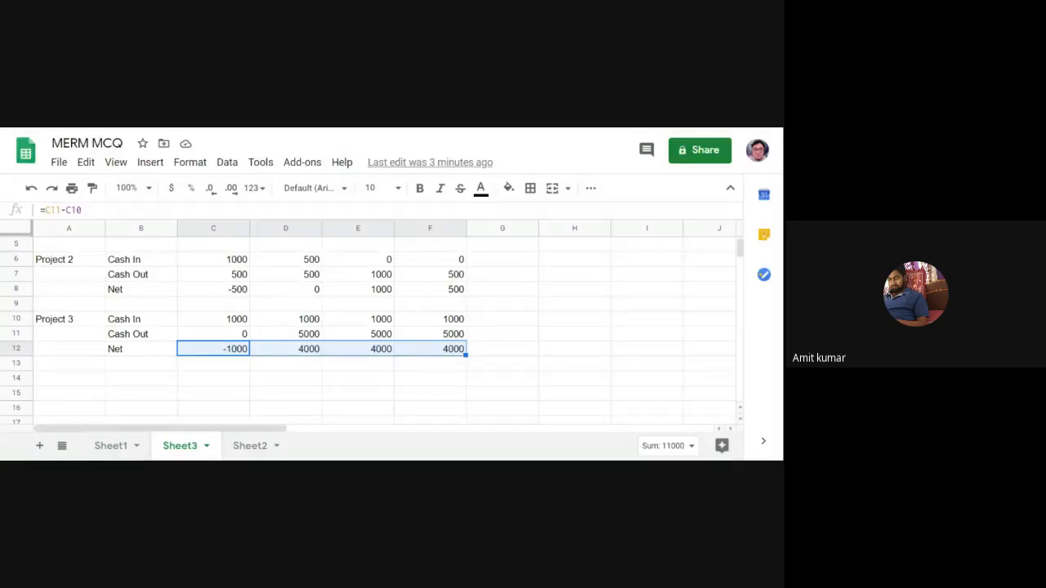
pyautogui.scroll(2, 343, 357)
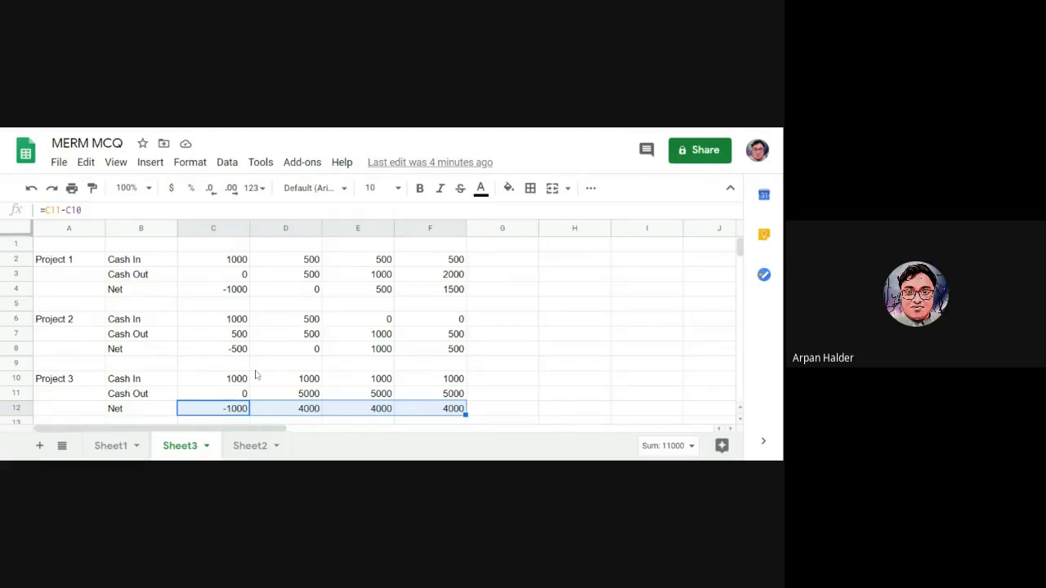
pyautogui.scroll(-2, 252, 393)
pyautogui.scroll(2, 251, 393)
# Add a Payback heading in H1 and enter 4 as Project 1's payback in H4.
pyautogui.click(565, 248)
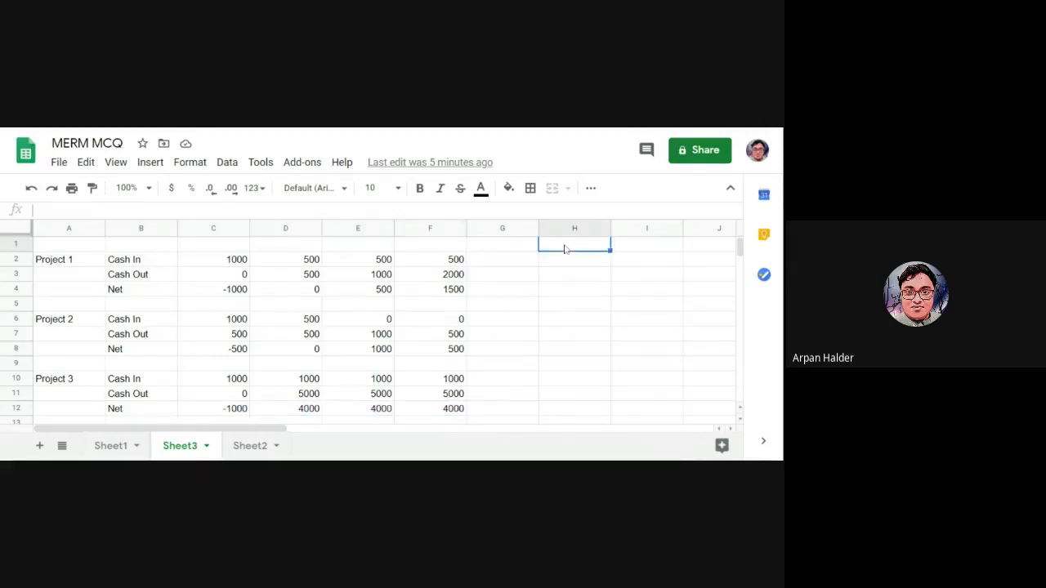
pyautogui.write('Payback')
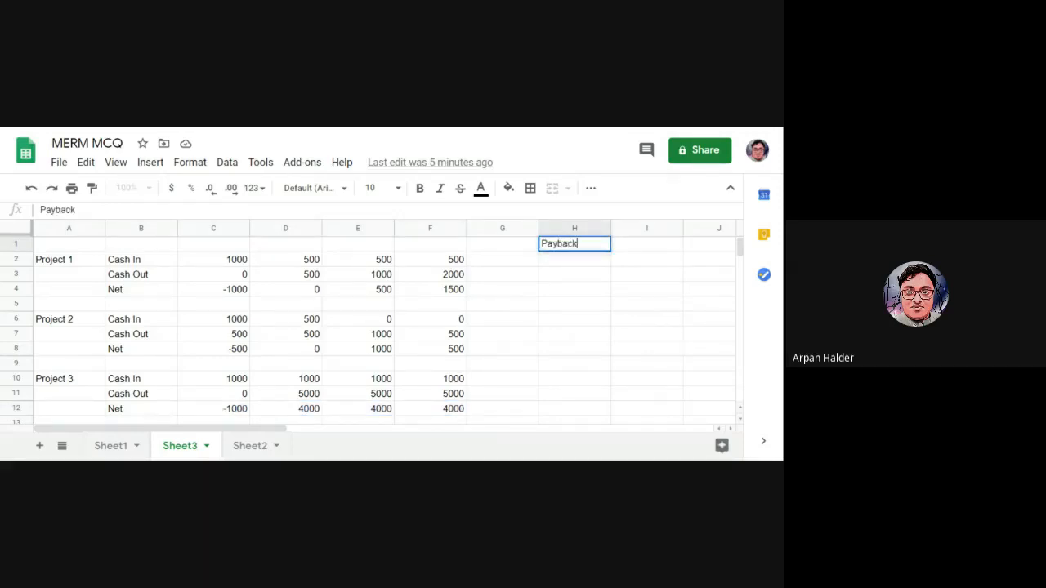
pyautogui.click(564, 296)
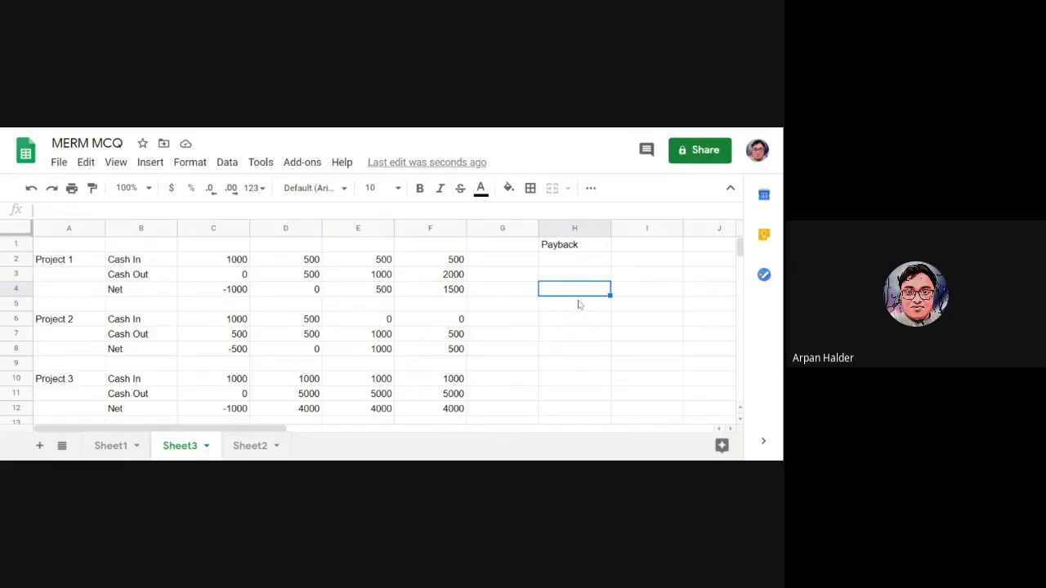
pyautogui.write('4')
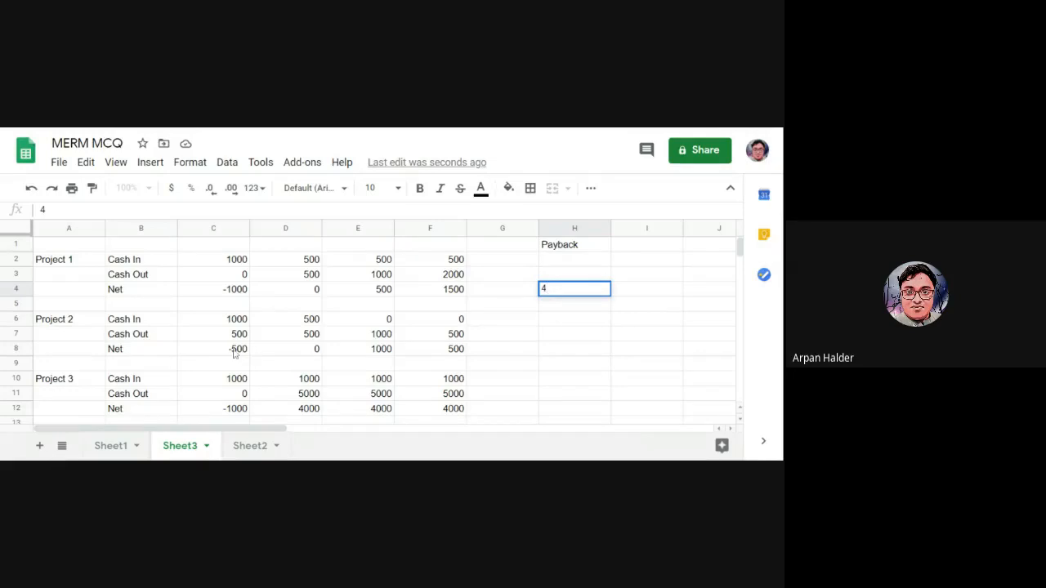
# Check Project 2's net cash flows in row 8 and enter 3 as its payback in H8.
pyautogui.click(580, 352)
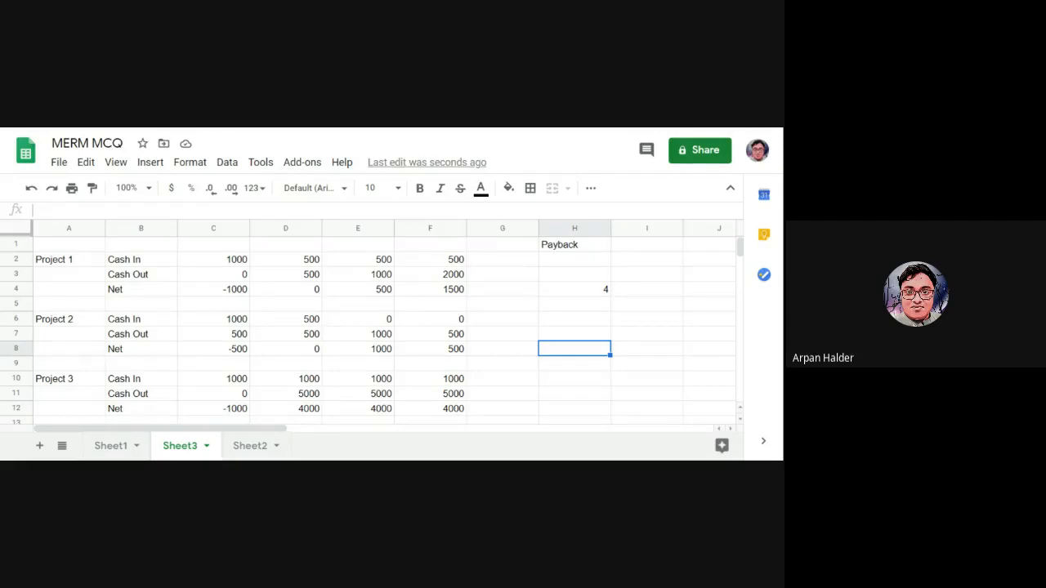
pyautogui.click(230, 354)
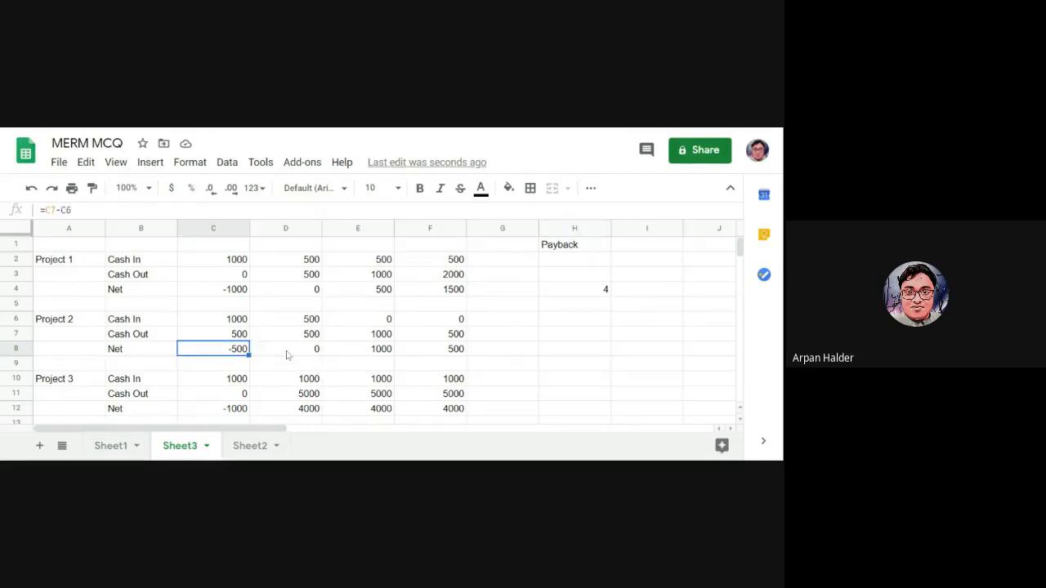
pyautogui.click(286, 355)
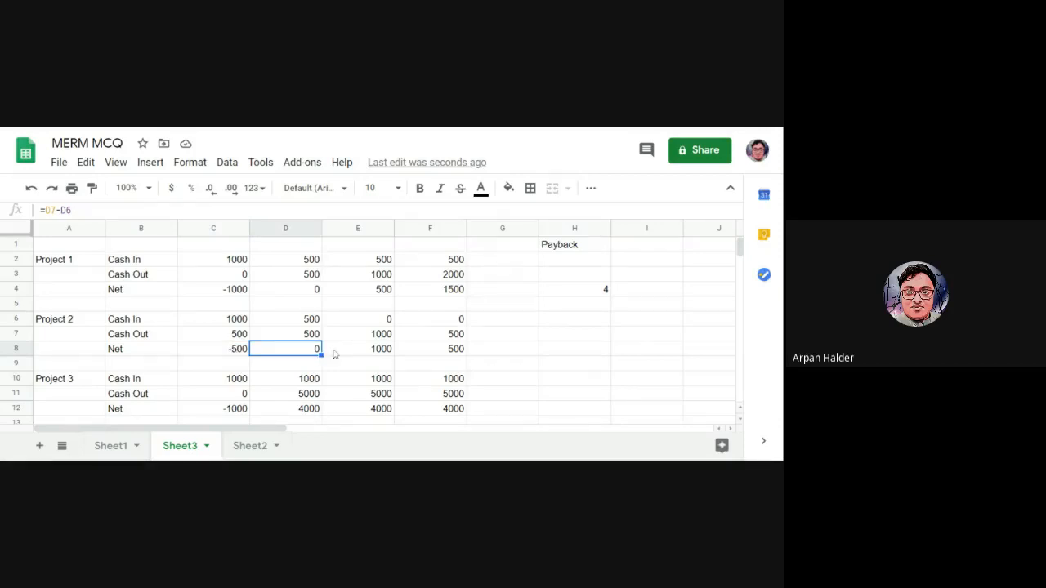
pyautogui.click(564, 353)
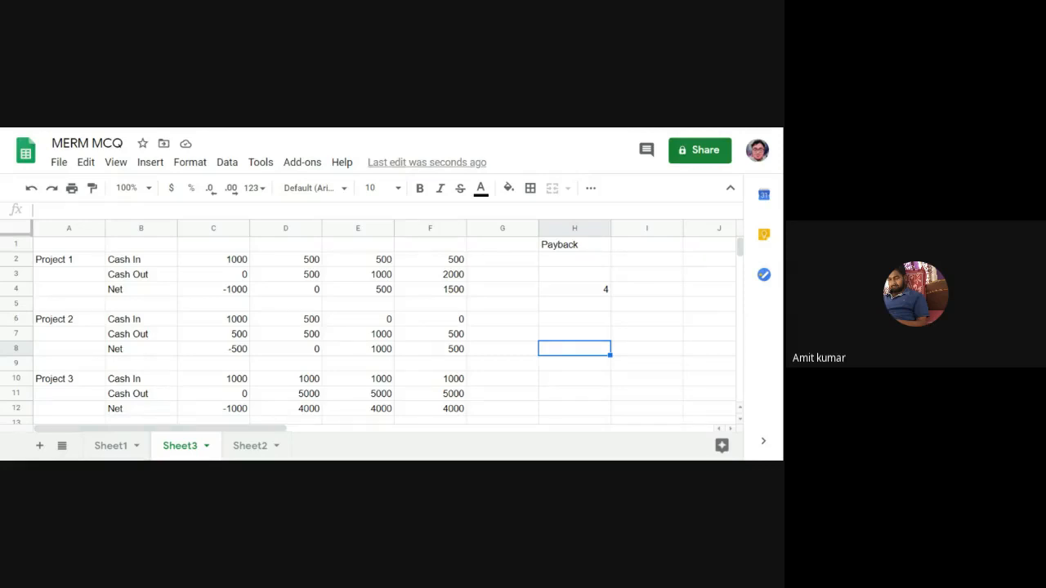
pyautogui.write('3')
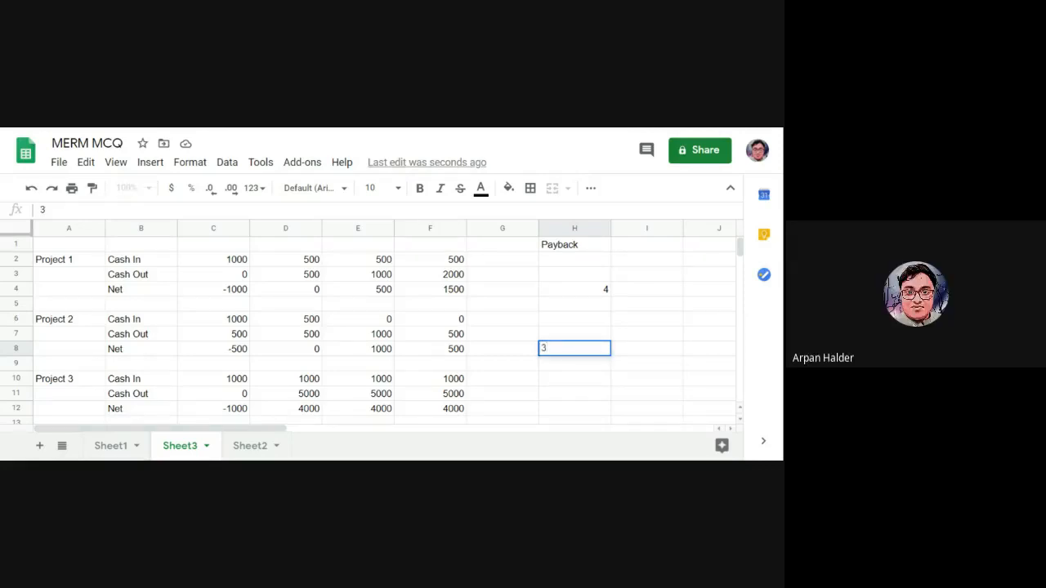
# Enter 2 as Project 3's payback in H12.
pyautogui.click(582, 410)
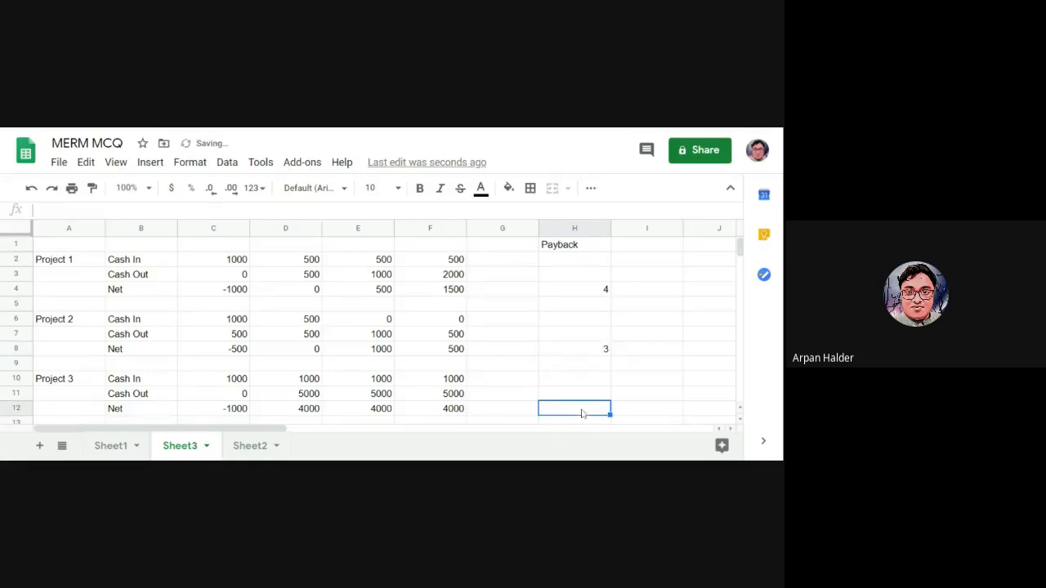
pyautogui.scroll(-1, 580, 414)
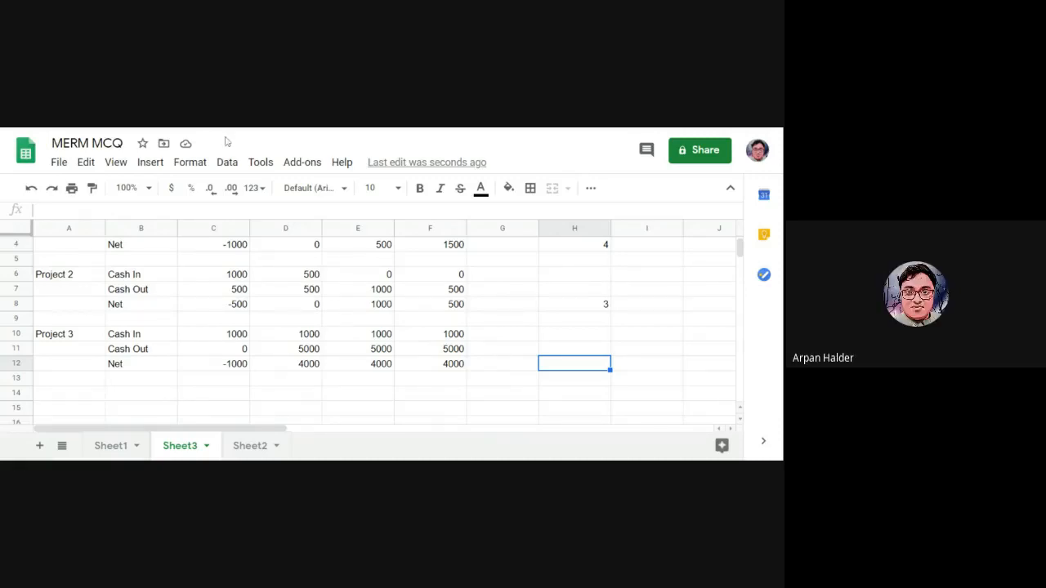
pyautogui.scroll(2, 402, 313)
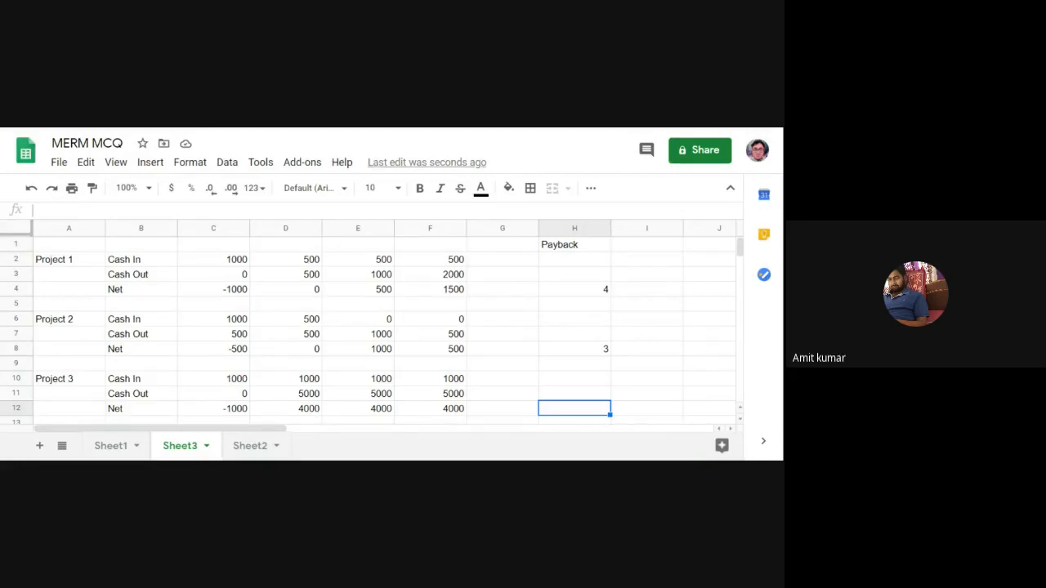
pyautogui.write('2')
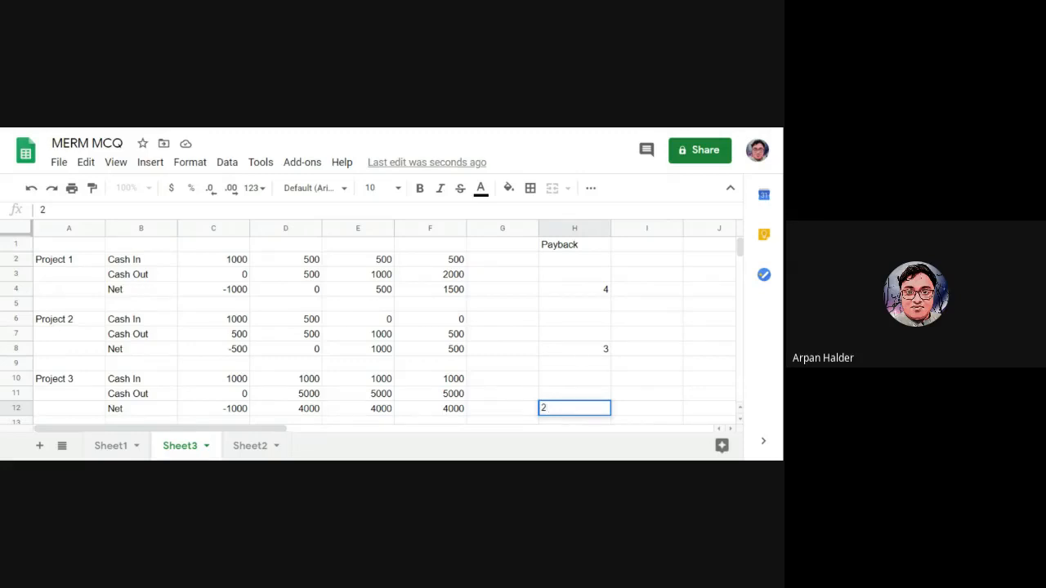
pyautogui.click(553, 365)
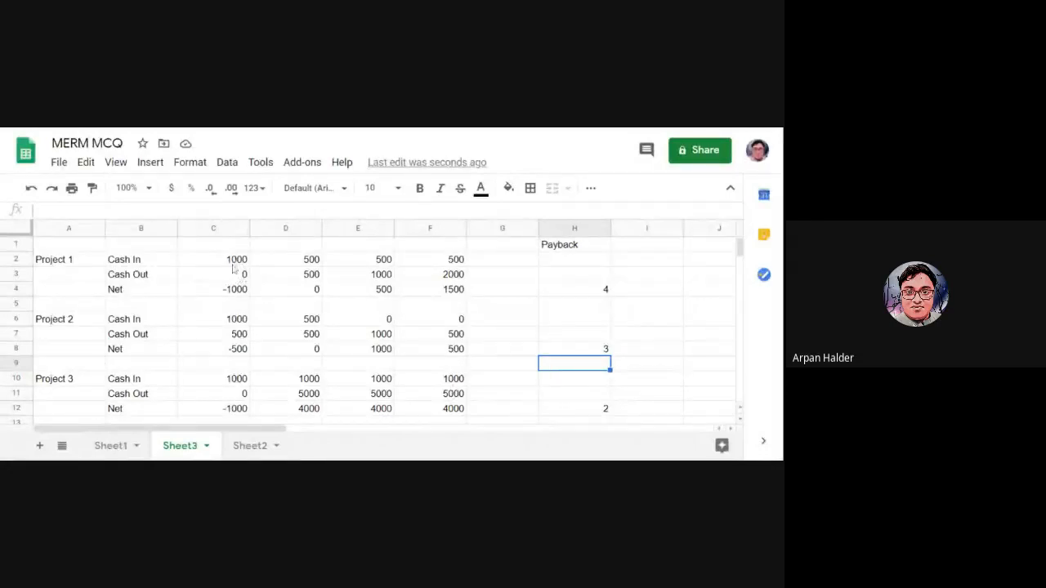
# Add an NPV heading in I1, beside the Payback heading.
pyautogui.click(236, 295)
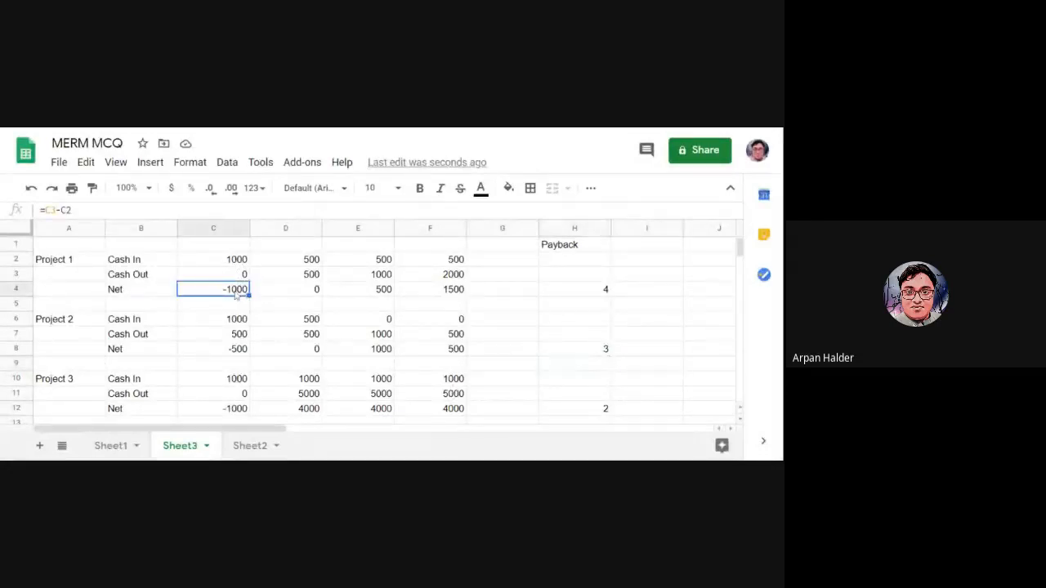
pyautogui.click(659, 248)
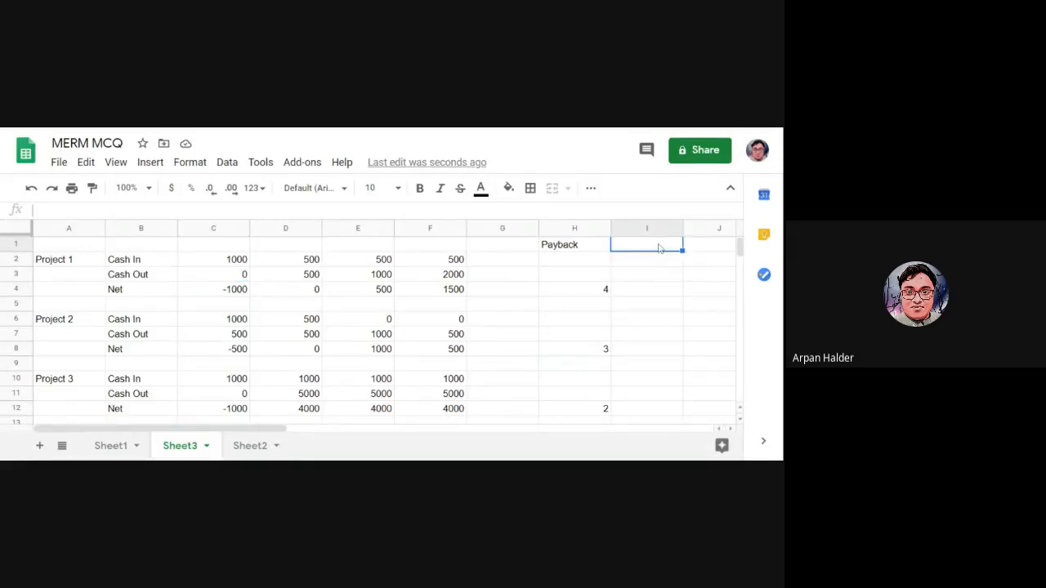
pyautogui.write('NPV')
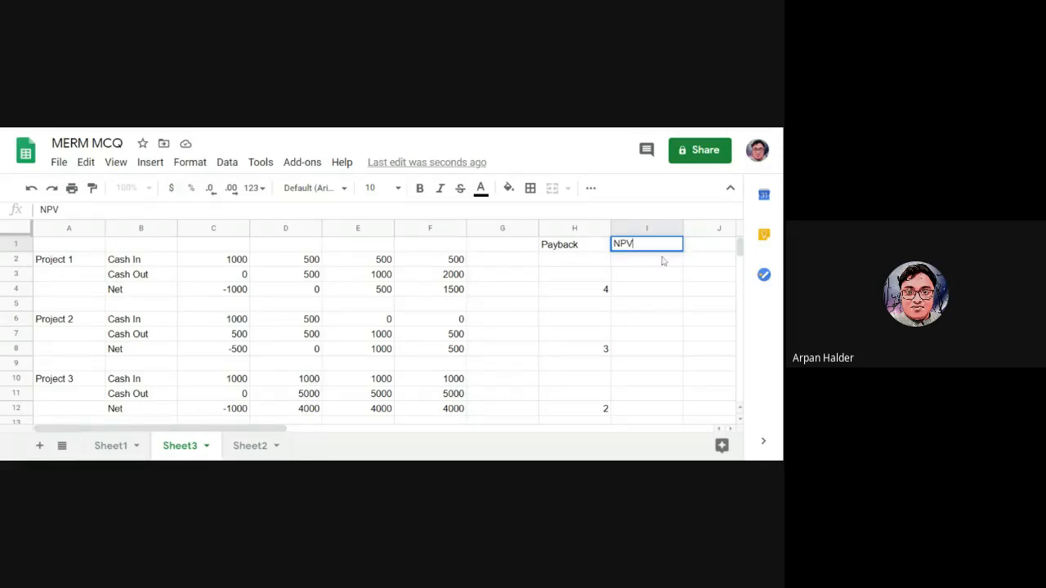
pyautogui.press('Return')
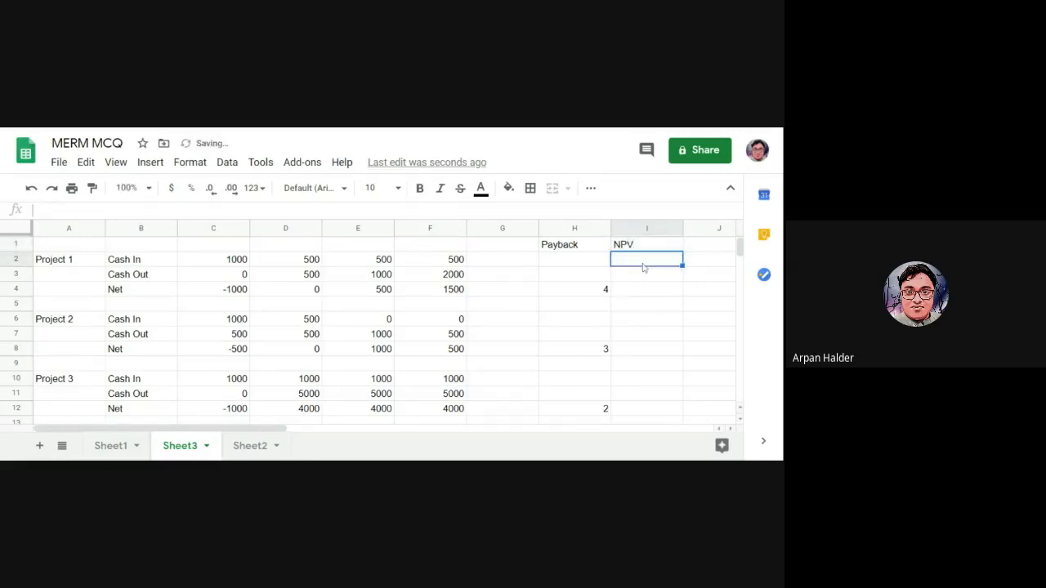
pyautogui.write('=')
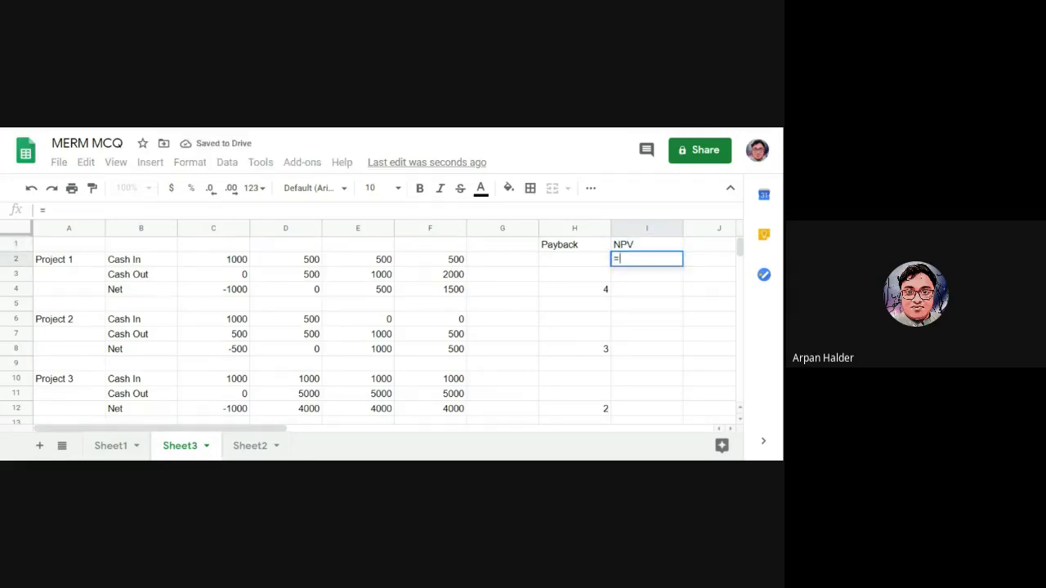
pyautogui.write('NPV')
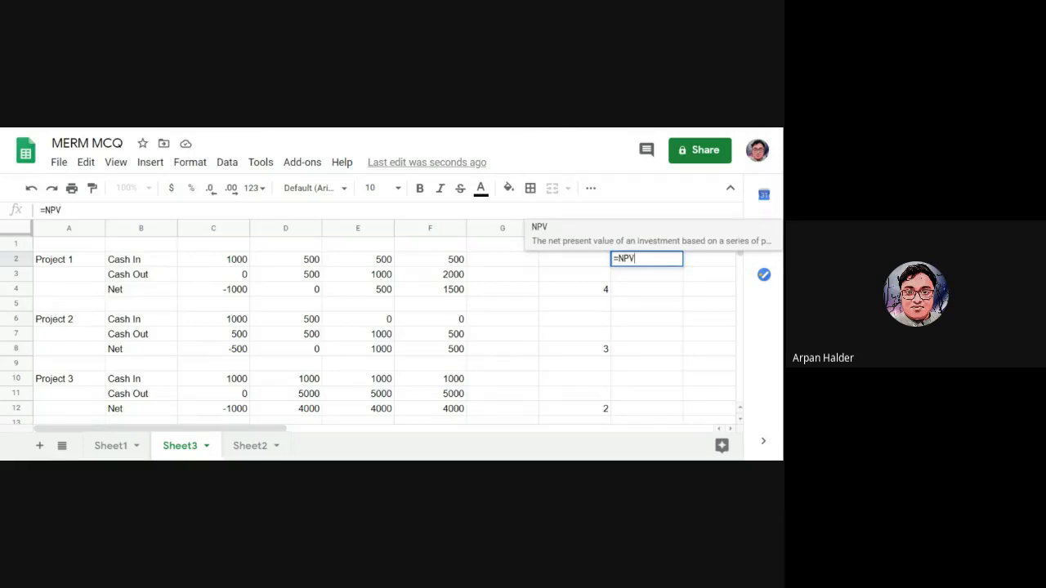
pyautogui.write('(')
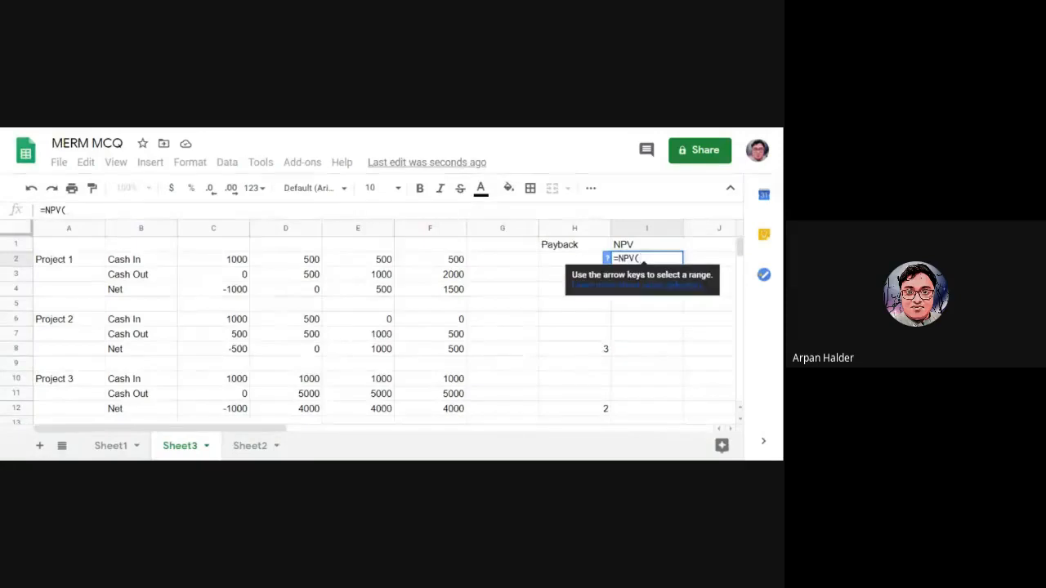
pyautogui.write('0.12,')
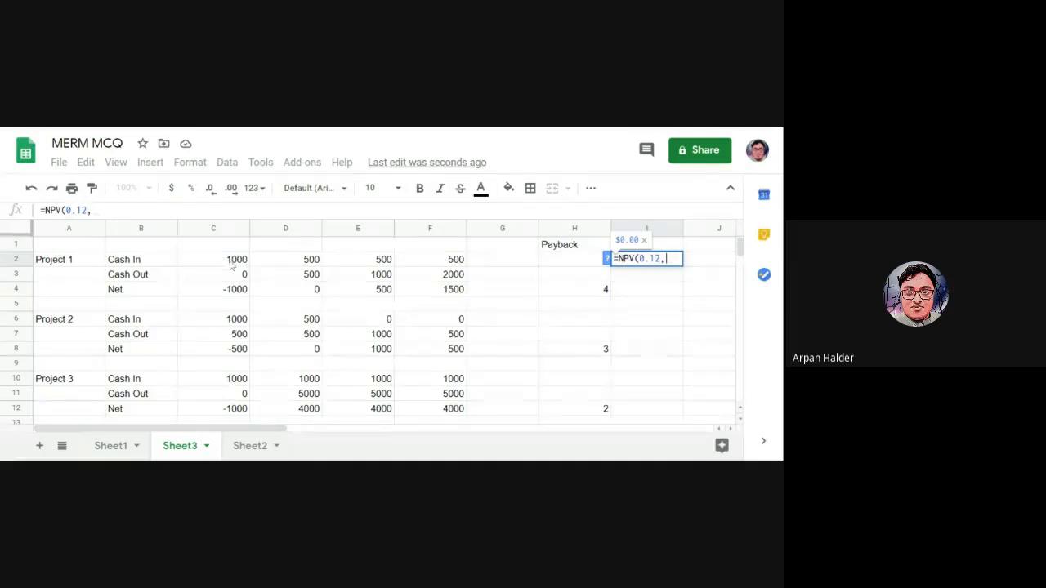
pyautogui.moveTo(228, 292); pyautogui.dragTo(271, 299)
pyautogui.press('BackSpace')
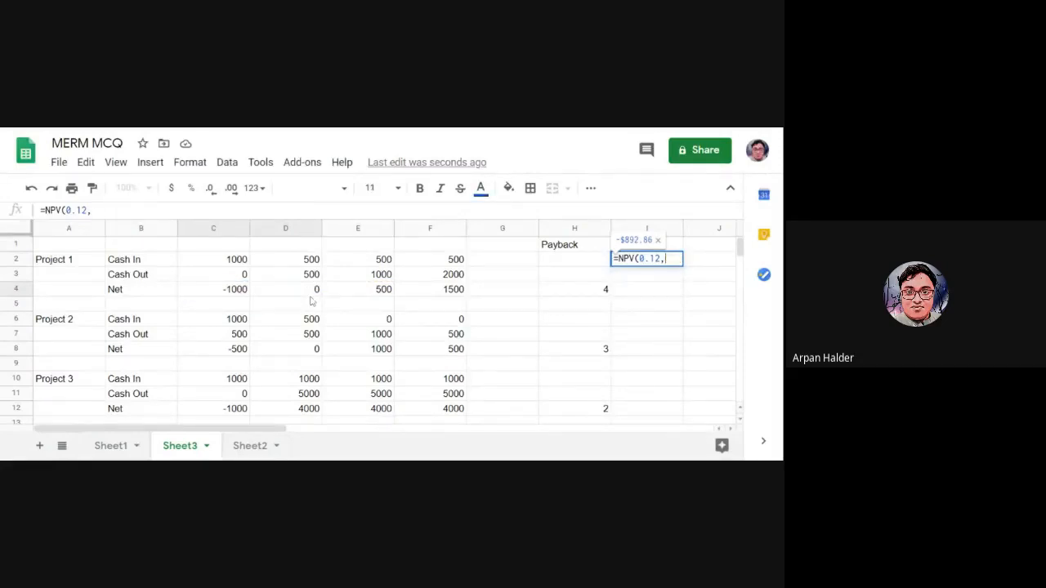
pyautogui.press('Escape')
# Calculate Project 1's net present value in I4 with =NPV(0.12,C4:F4).
pyautogui.click(647, 291)
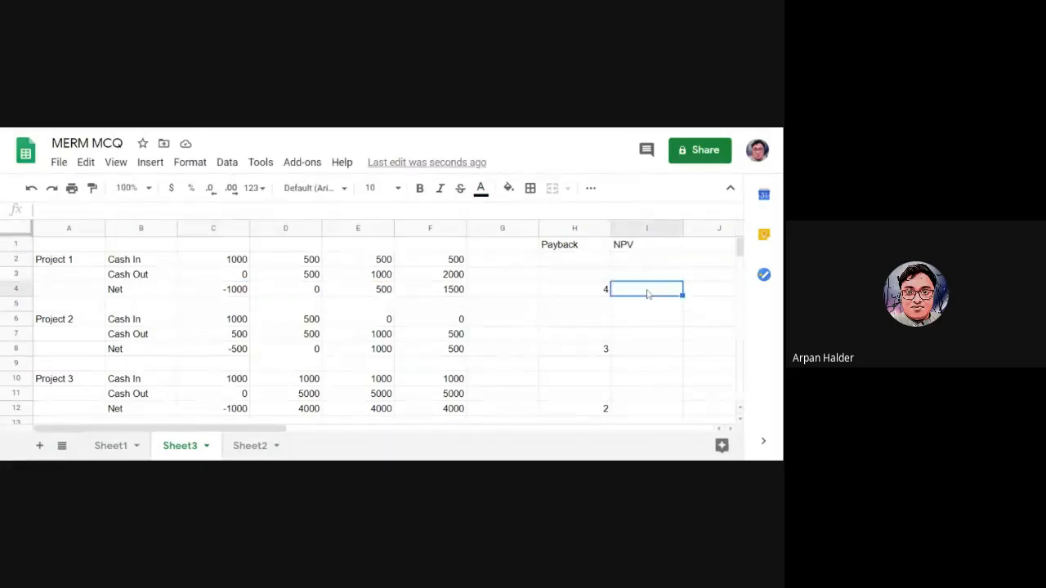
pyautogui.write('=N')
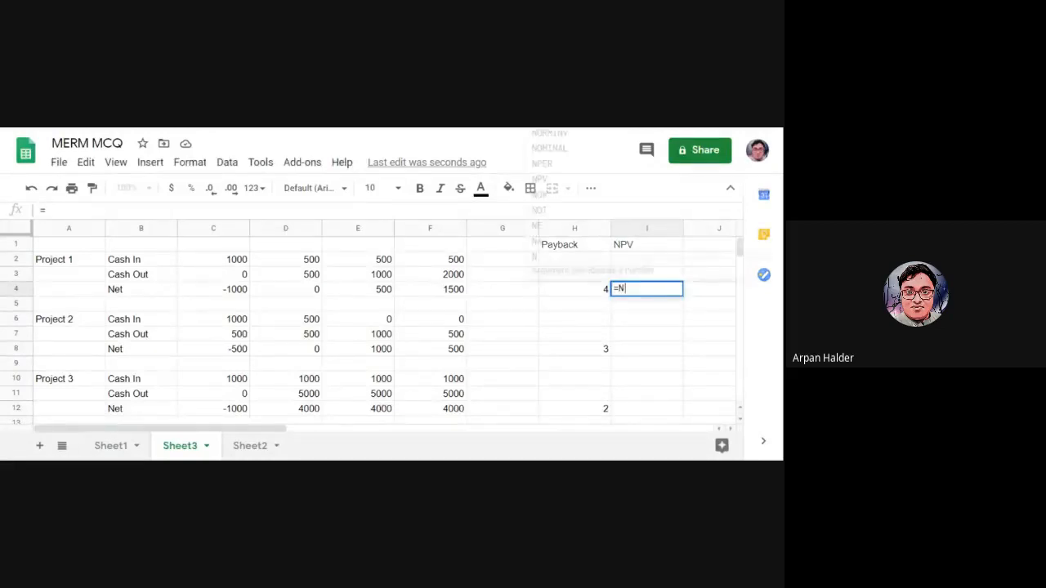
pyautogui.write('PV')
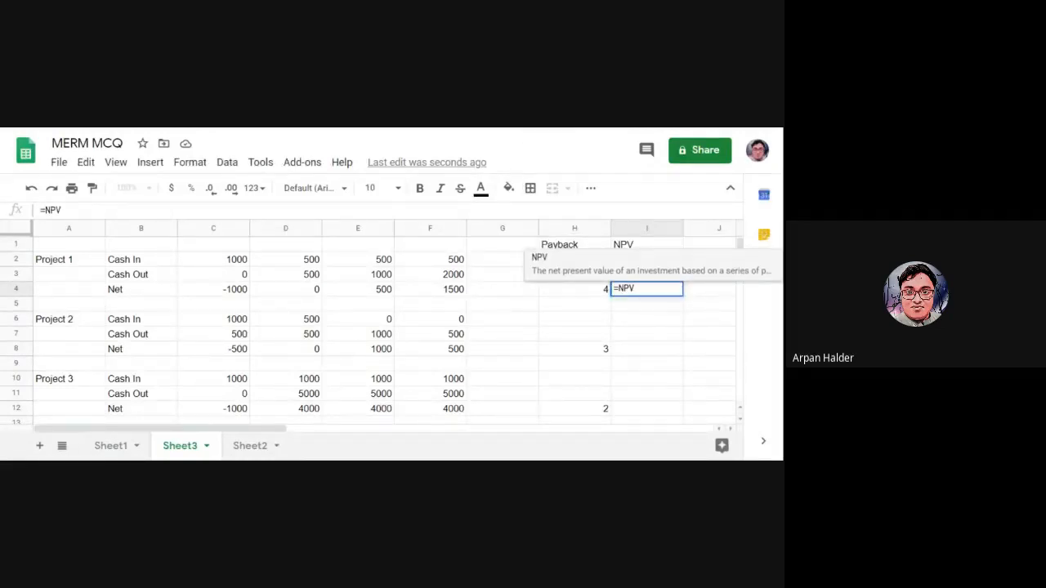
pyautogui.write('(')
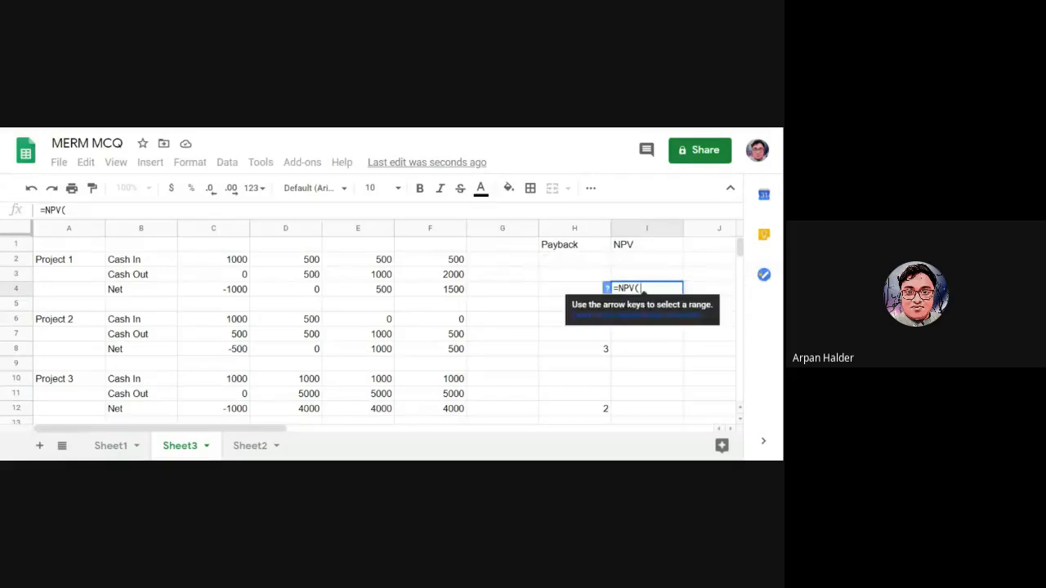
pyautogui.write('0.12')
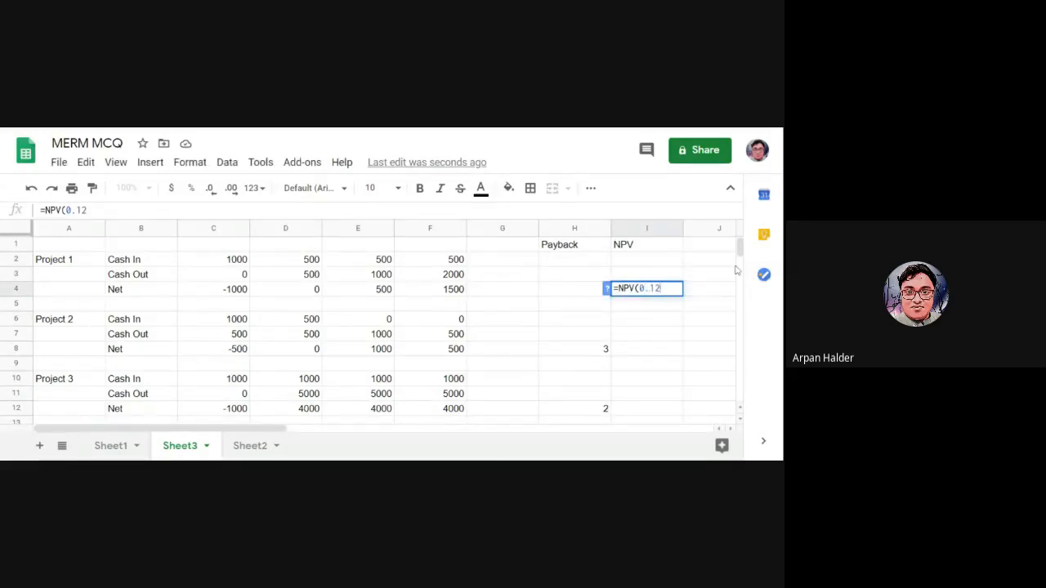
pyautogui.write(',')
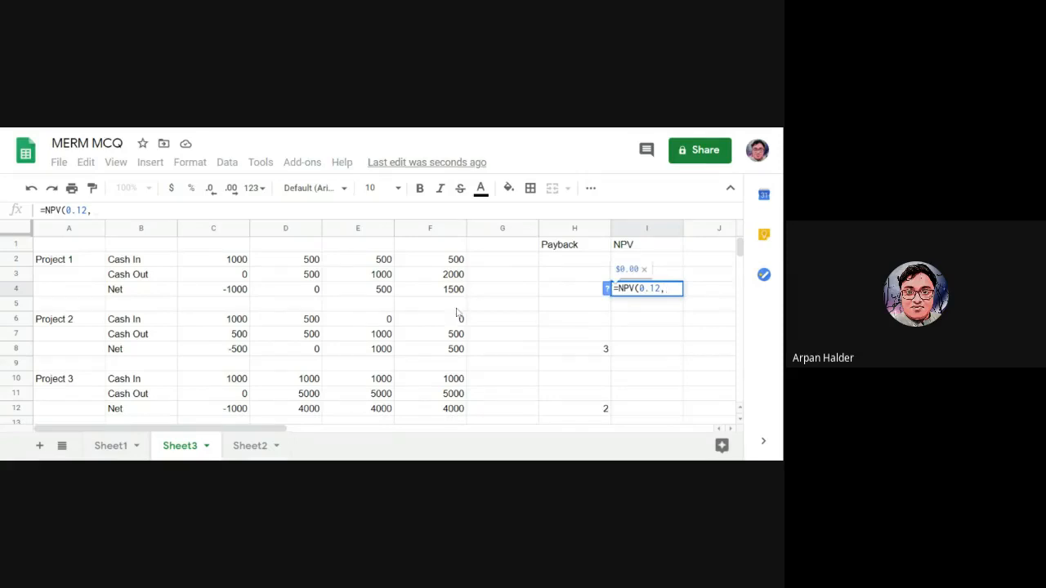
pyautogui.moveTo(235, 292); pyautogui.dragTo(447, 294)
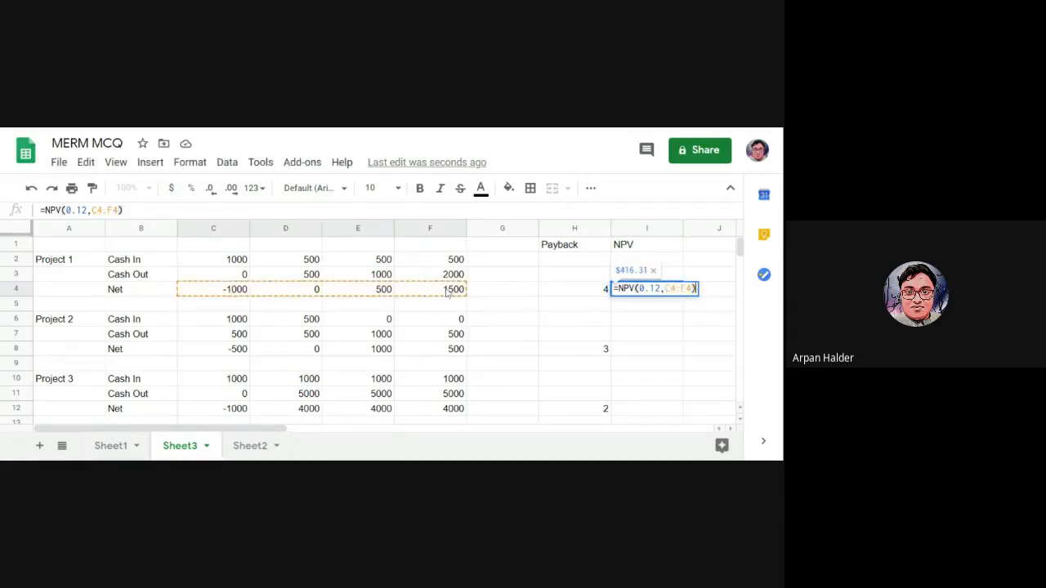
pyautogui.press('Return')
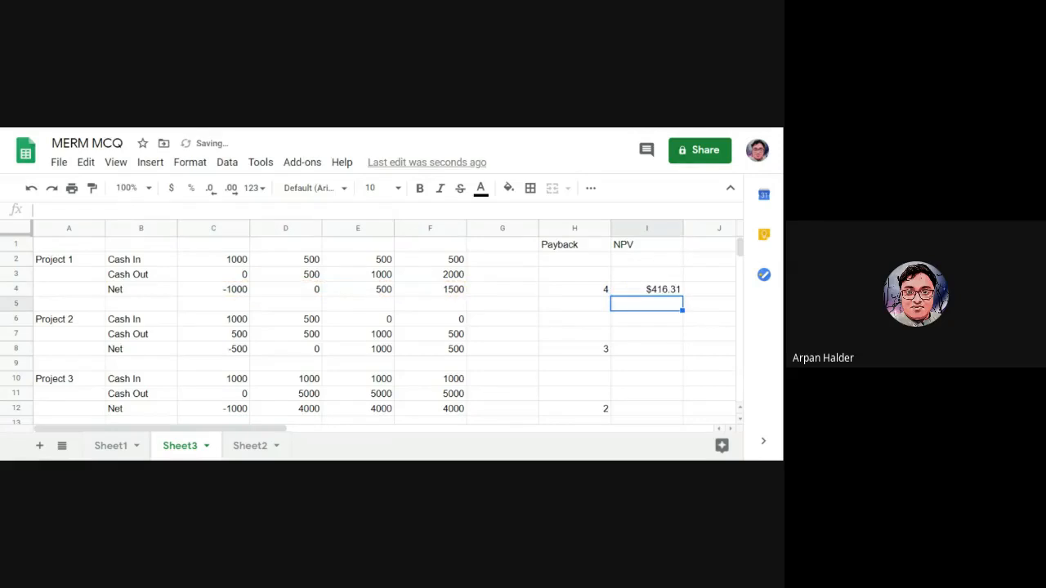
# Copy the NPV formula from I4 to I8 for Project 2 and to I12 for Project 3.
pyautogui.click(661, 296)
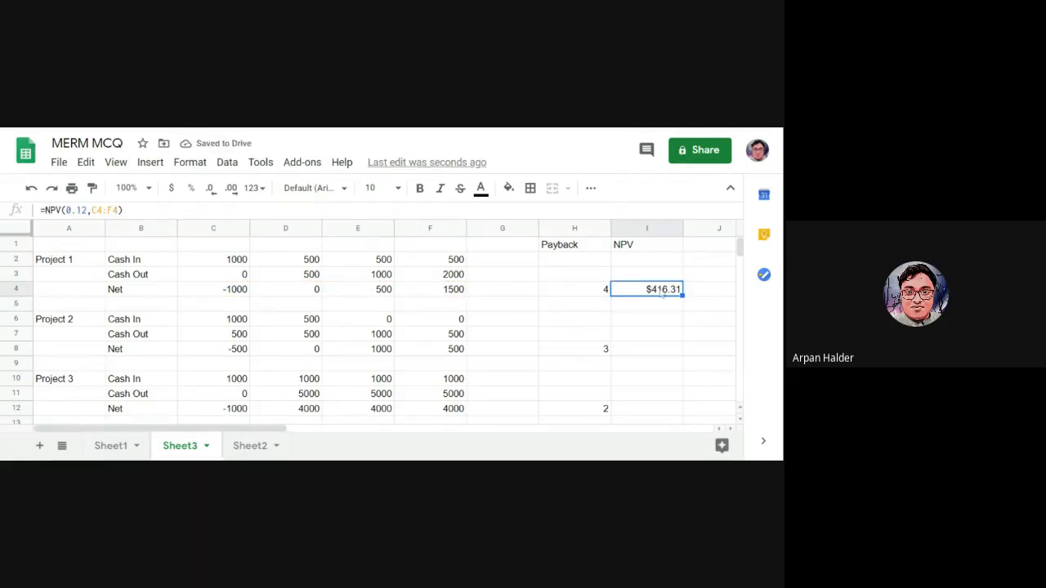
pyautogui.hotkey('ctrl', 'c')
pyautogui.click(647, 356)
pyautogui.hotkey('ctrl', 'v')
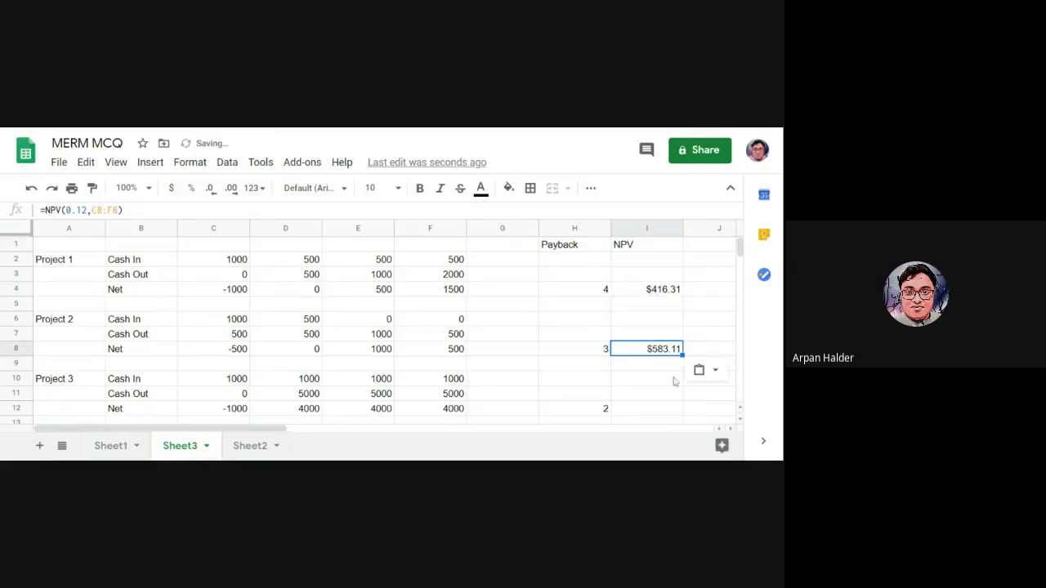
pyautogui.click(647, 412)
pyautogui.hotkey('ctrl', 'v')
pyautogui.click(730, 350)
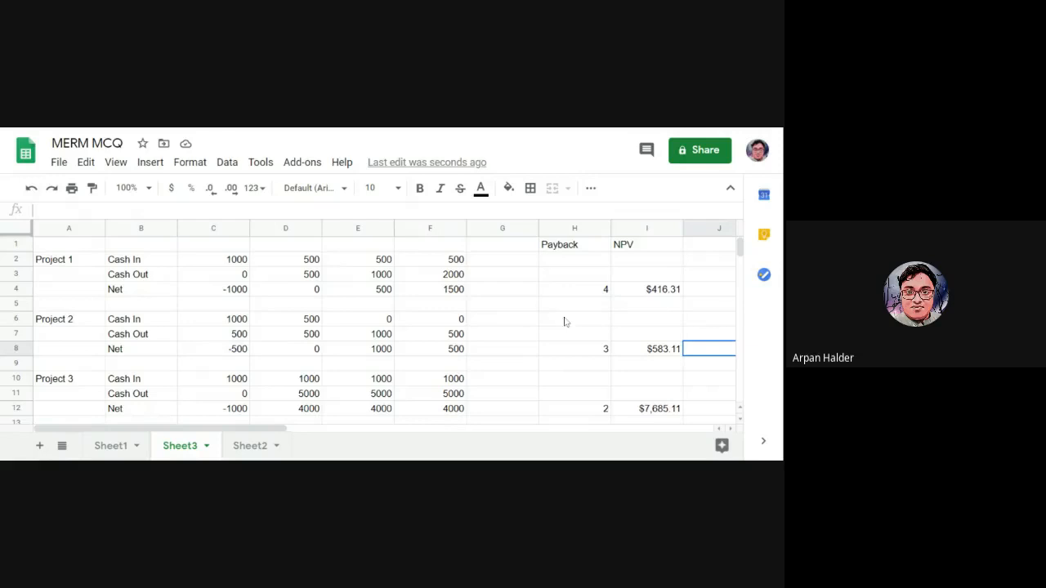
# Make the Payback and NPV headings in H1:I1 bold.
pyautogui.click(563, 250)
pyautogui.keyDown('shift'); pyautogui.click(621, 248); pyautogui.keyUp('shift')
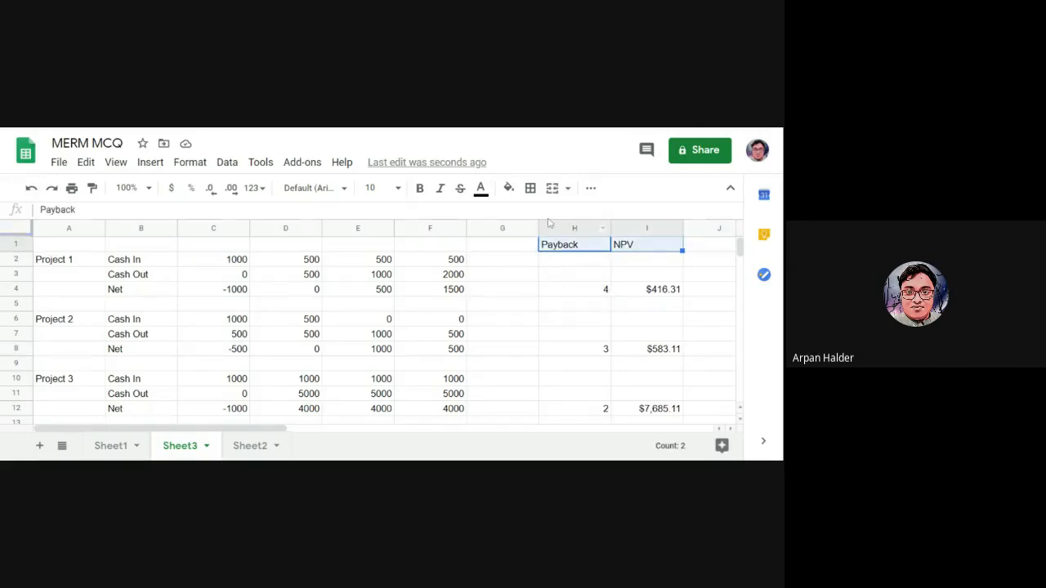
pyautogui.click(420, 189)
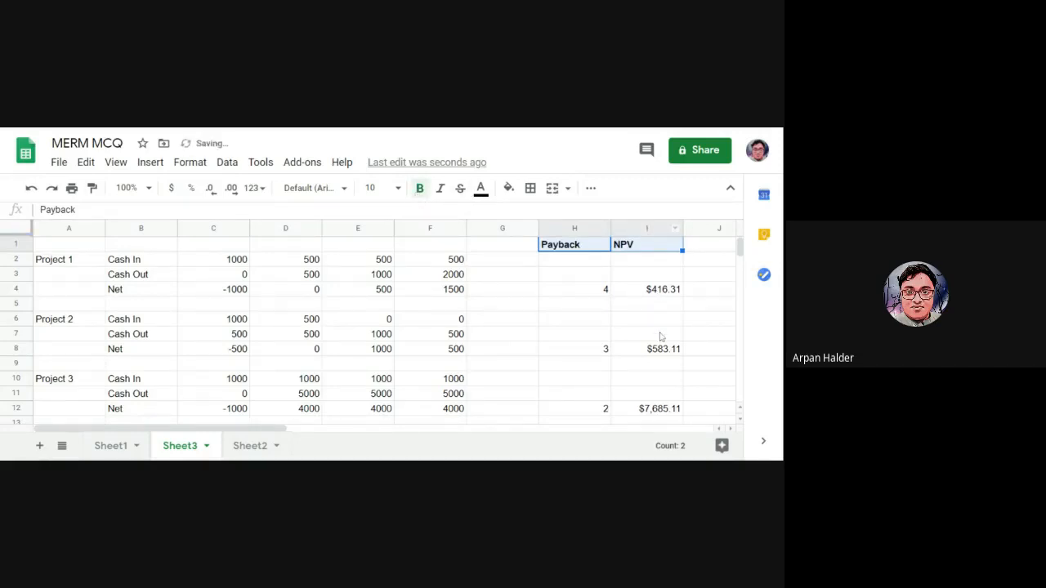
# Add an IRR heading in J1, beside the NPV heading.
pyautogui.scroll(-3, 660, 336)
pyautogui.scroll(3, 564, 344)
pyautogui.click(714, 247)
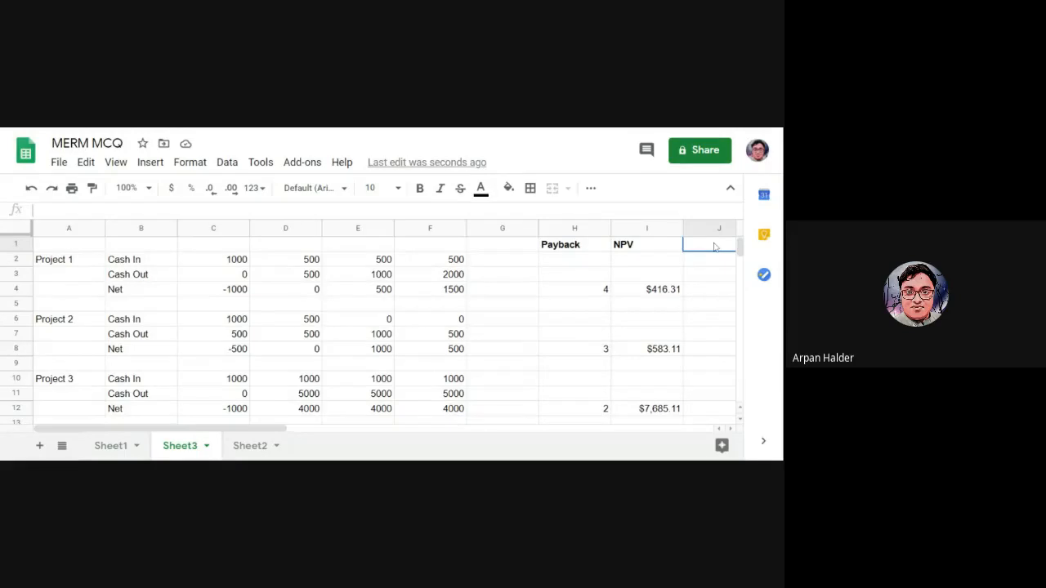
pyautogui.write('IRR')
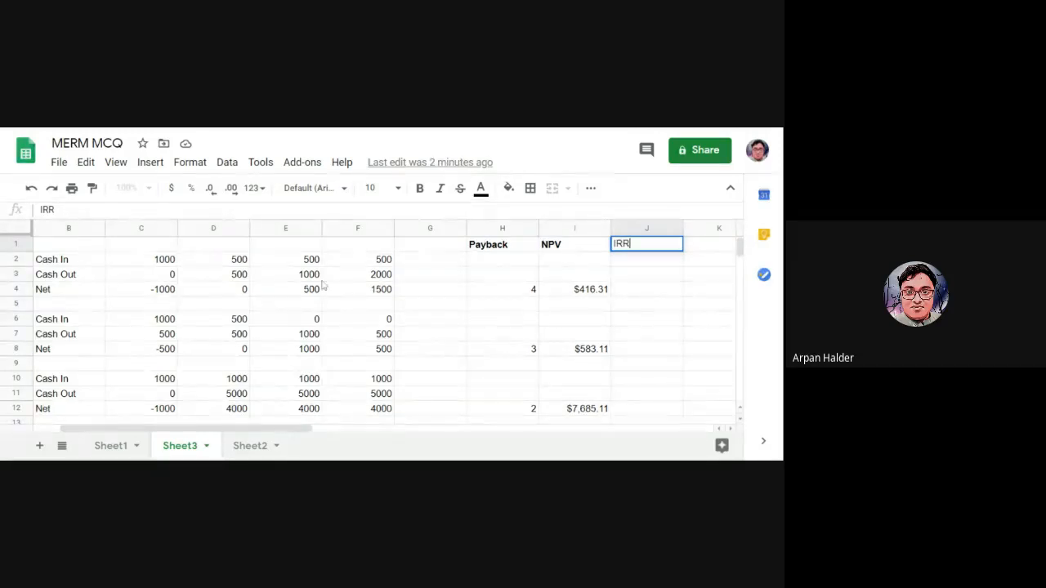
# Calculate Project 1's internal rate of return in J4 with =IRR(C4:F4).
pyautogui.click(647, 292)
pyautogui.write('IRR(')
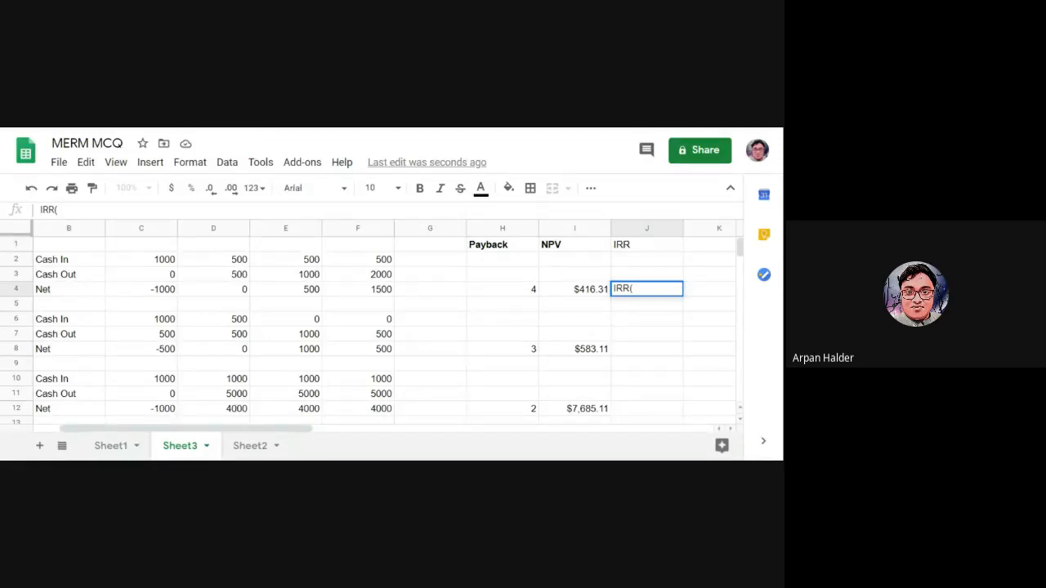
pyautogui.press('Home')
pyautogui.write('=')
pyautogui.moveTo(160, 290); pyautogui.dragTo(368, 297)
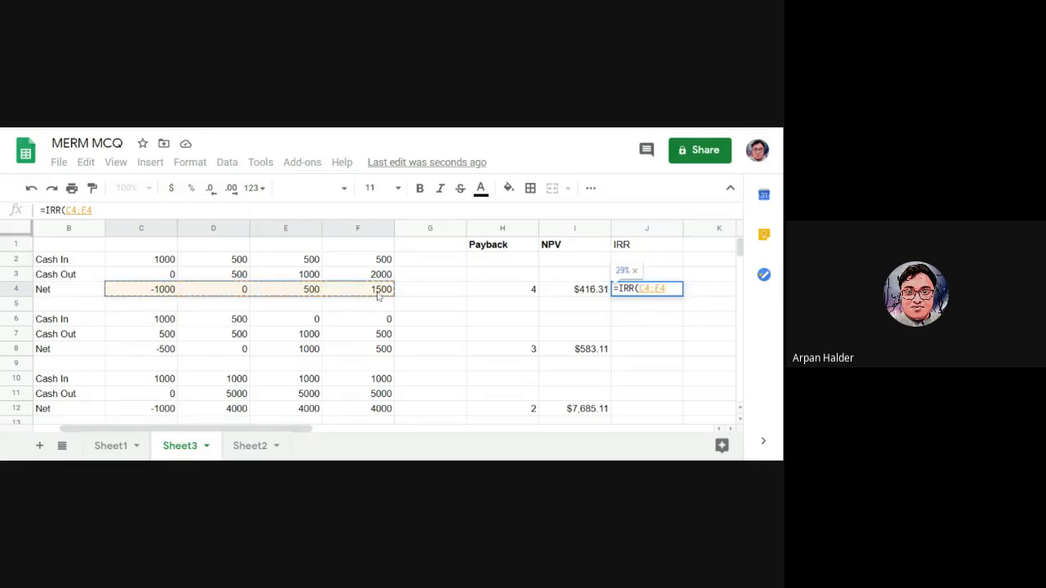
pyautogui.press('Return')
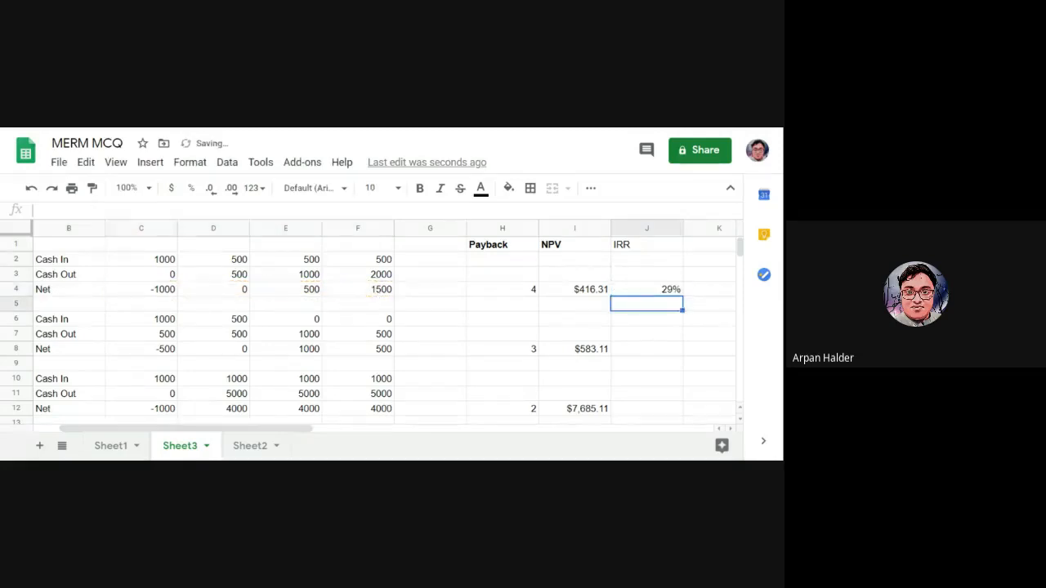
# Copy the IRR formula from J4 to J8 for Project 2 and to J12 for Project 3.
pyautogui.click(664, 294)
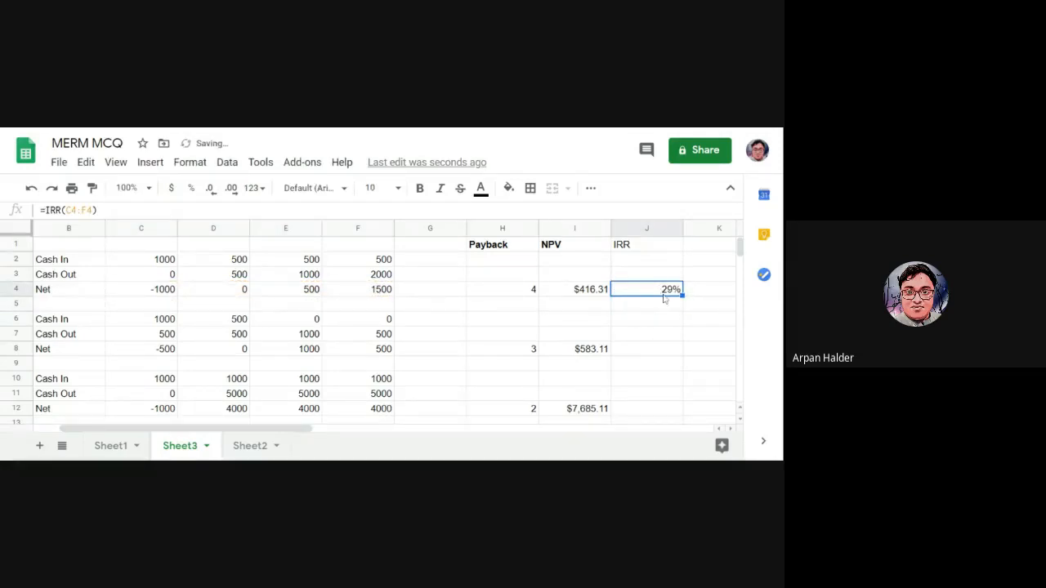
pyautogui.hotkey('ctrl', 'c')
pyautogui.click(652, 349)
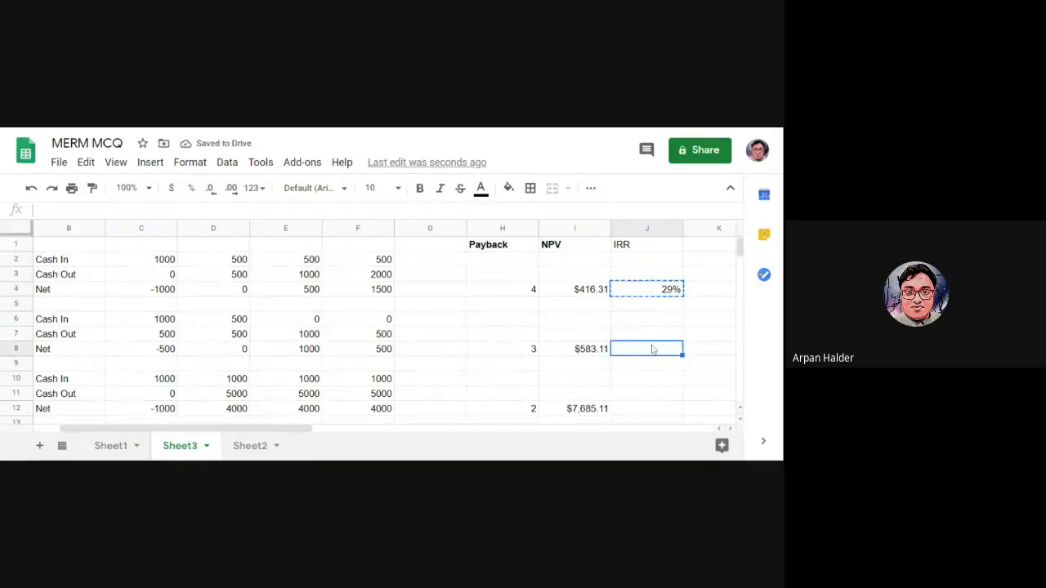
pyautogui.hotkey('ctrl', 'v')
pyautogui.scroll(-1, 658, 360)
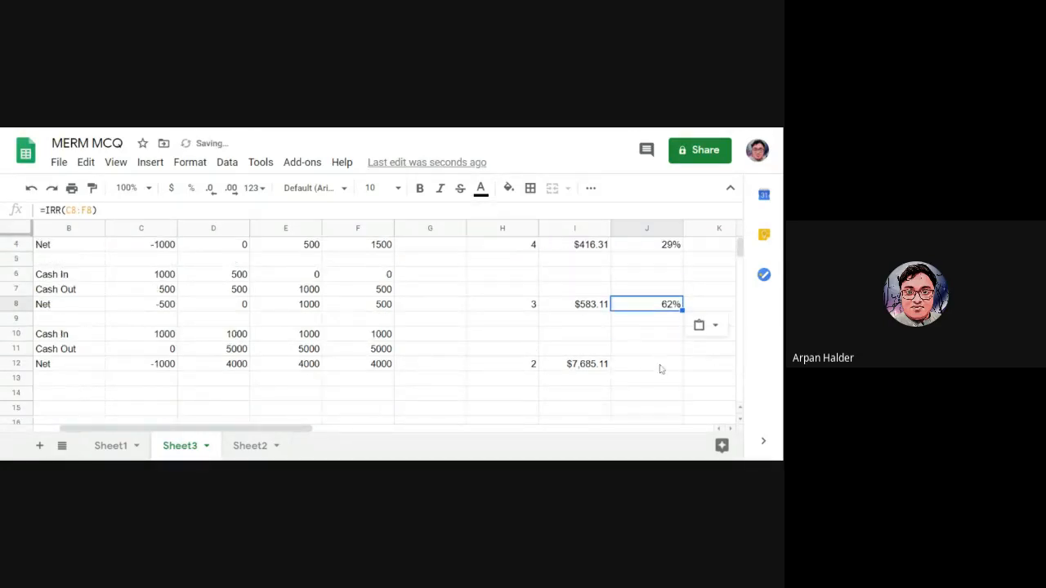
pyautogui.click(658, 364)
pyautogui.hotkey('ctrl', 'v')
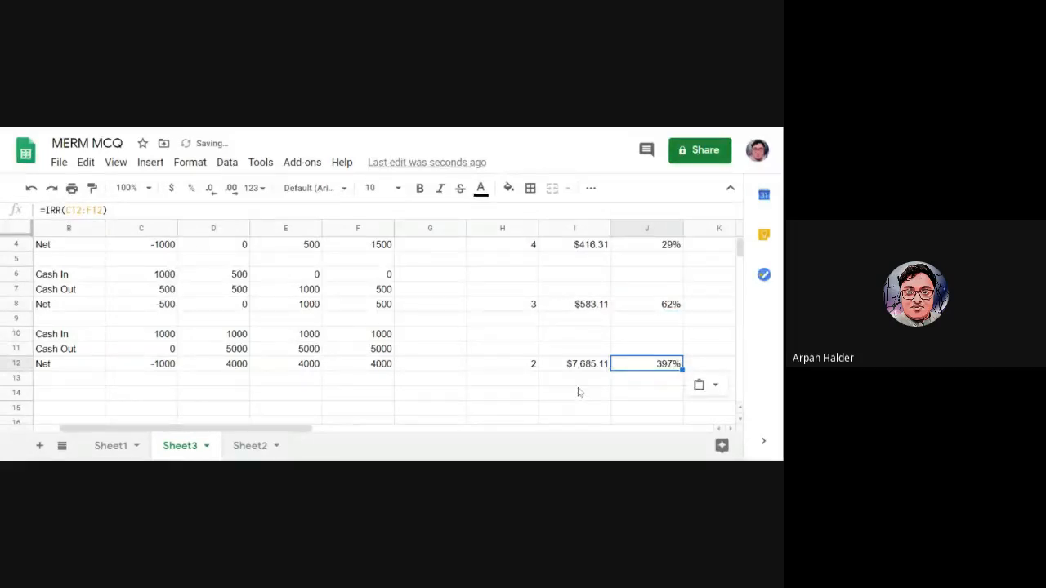
pyautogui.scroll(1, 579, 392)
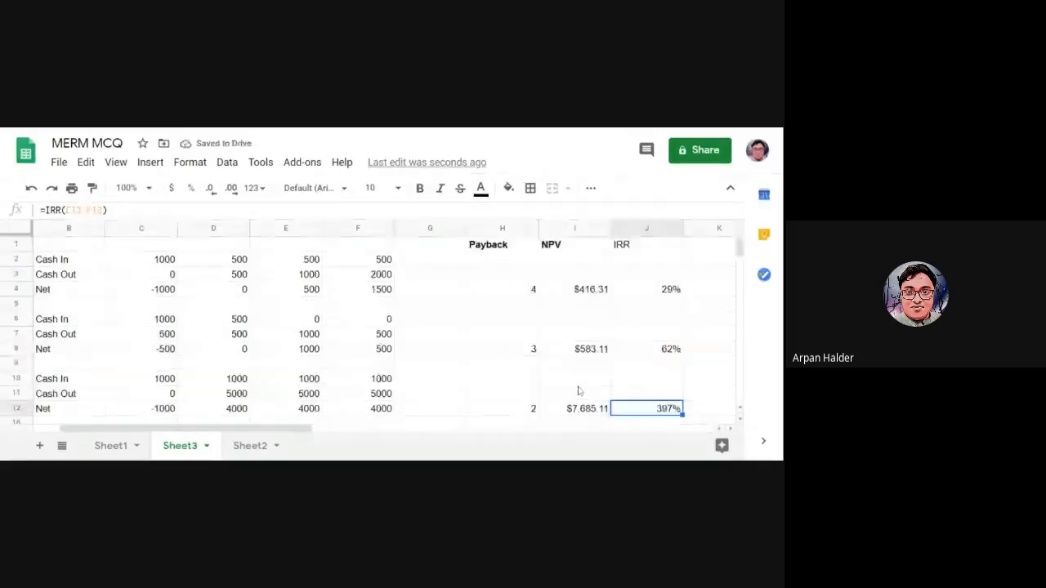
pyautogui.click(460, 320)
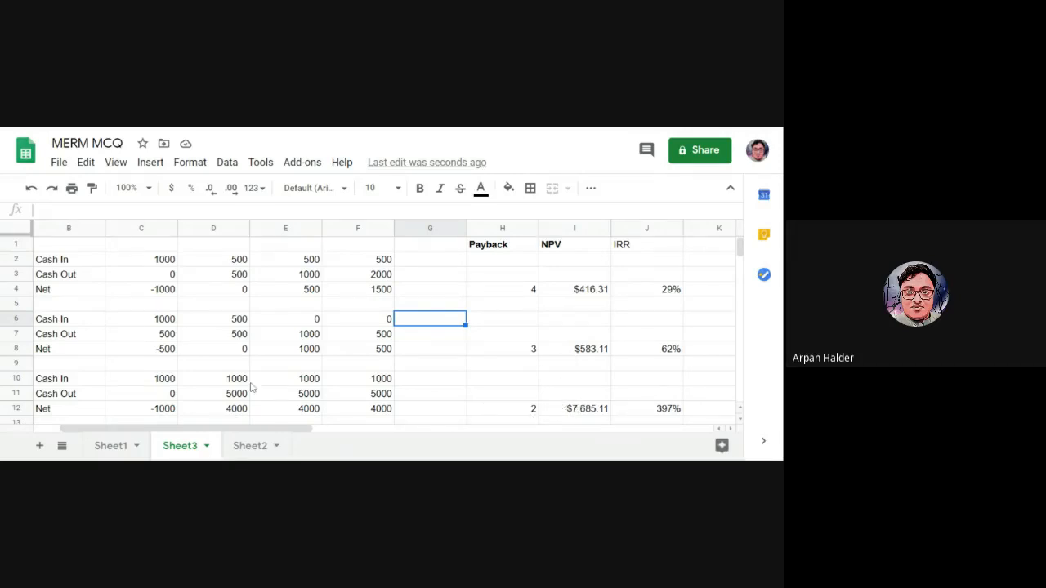
pyautogui.click(528, 354)
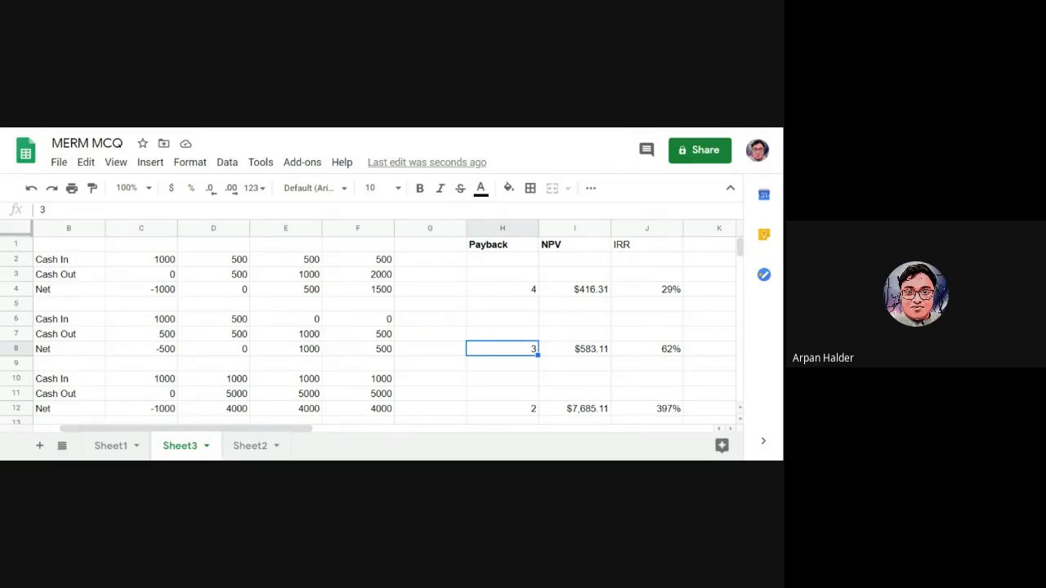
pyautogui.click(529, 291)
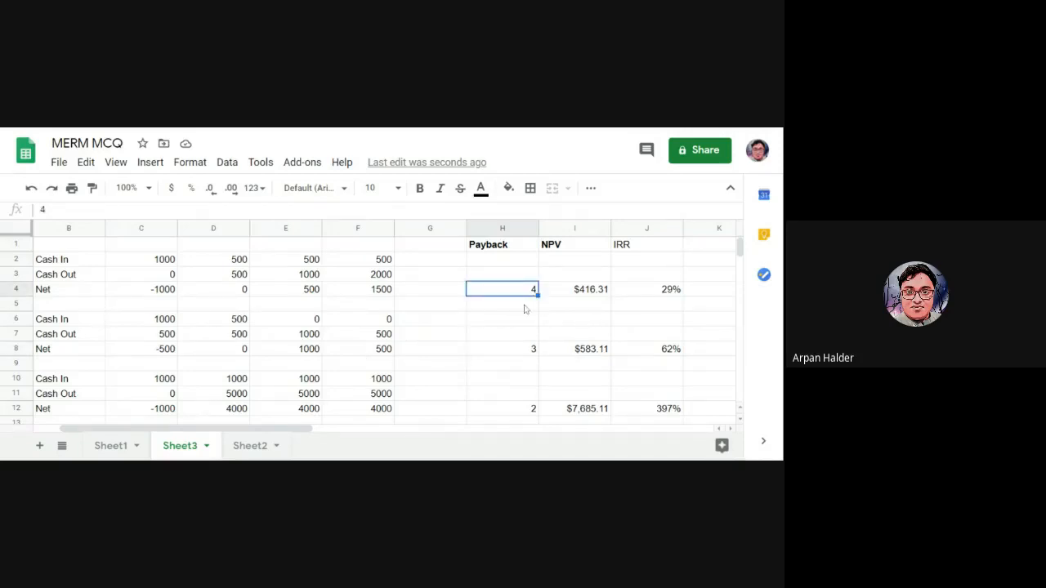